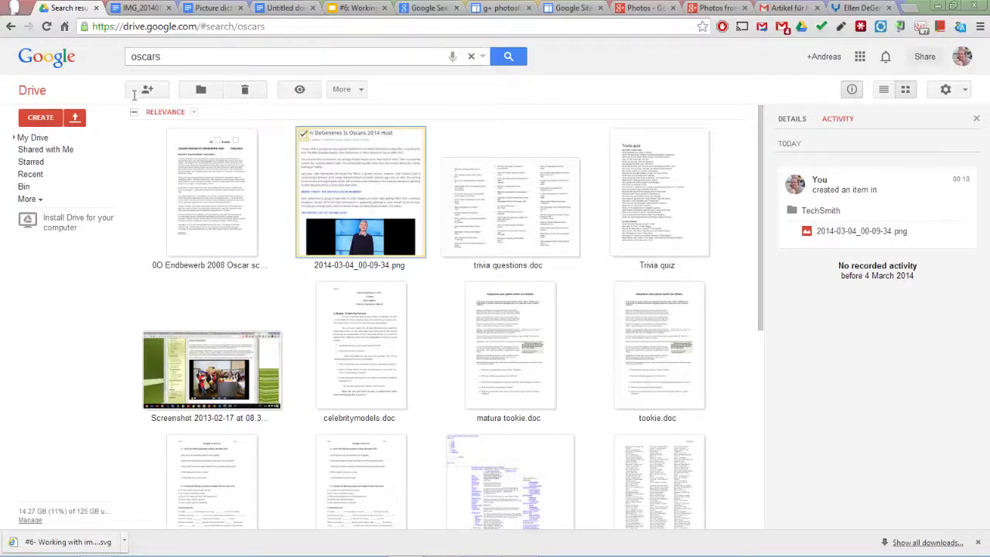
# Search Drive for "peel" and restrict the results to images.
pyautogui.press('/')
pyautogui.press('Left')
pyautogui.press('Left')
pyautogui.press('Left')
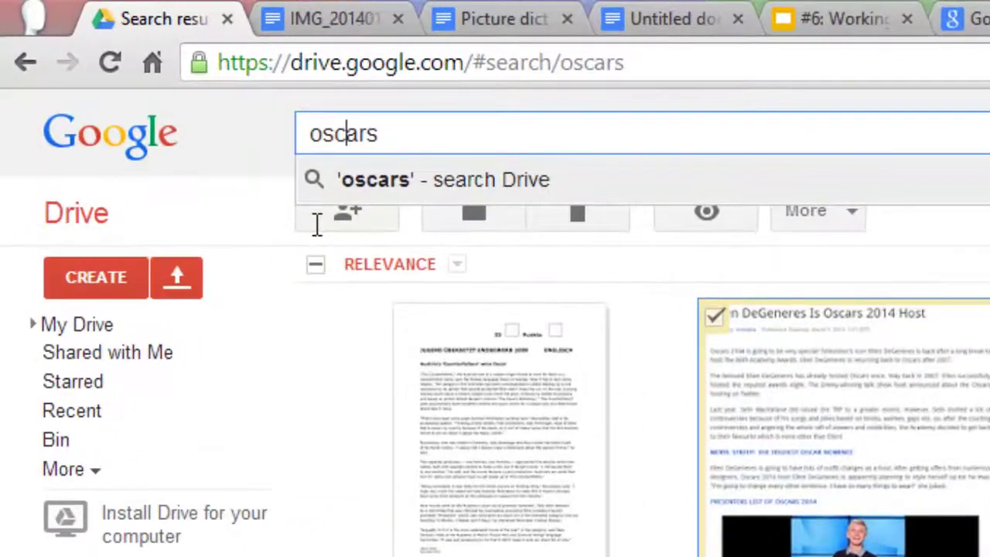
pyautogui.hotkey('ctrl', 'a')
pyautogui.write('peel')
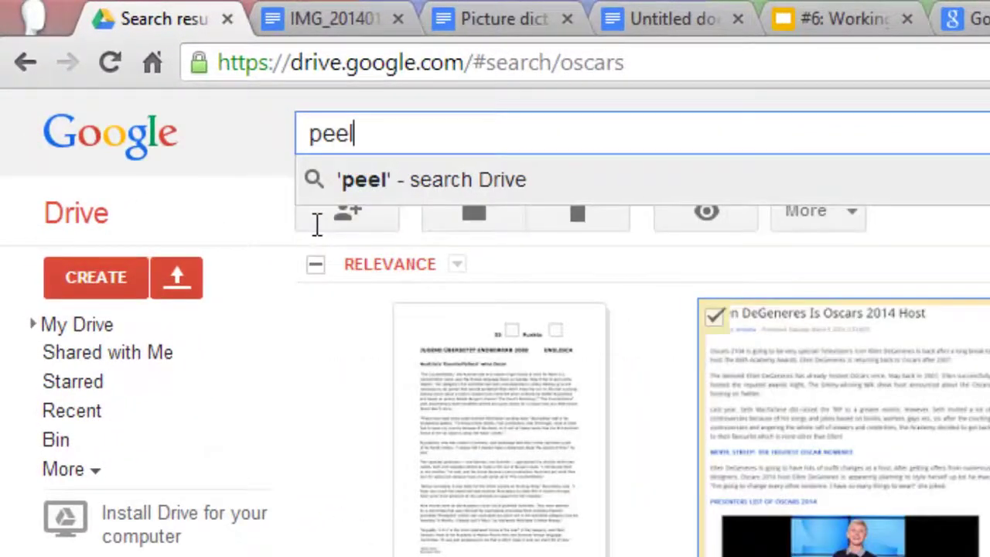
pyautogui.press('Return')
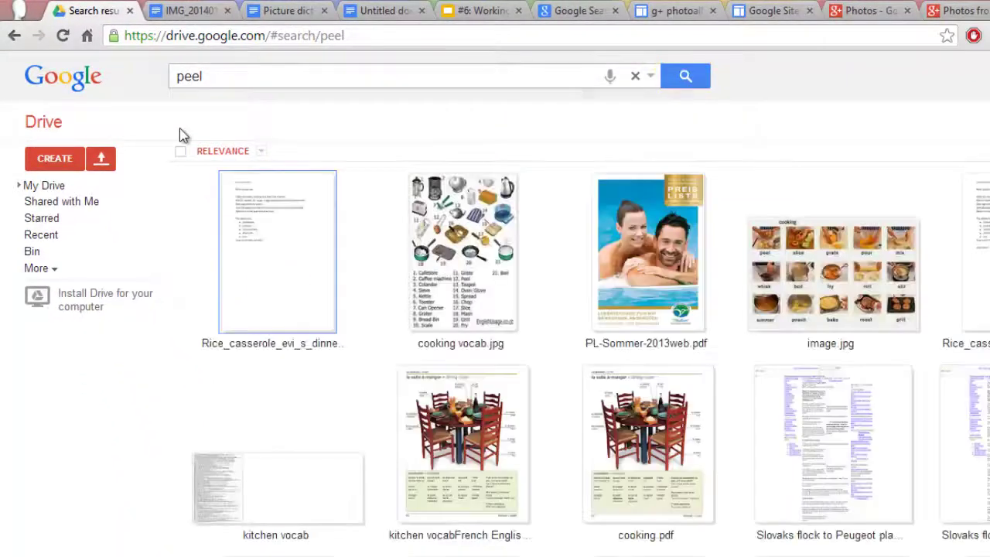
pyautogui.click(651, 76)
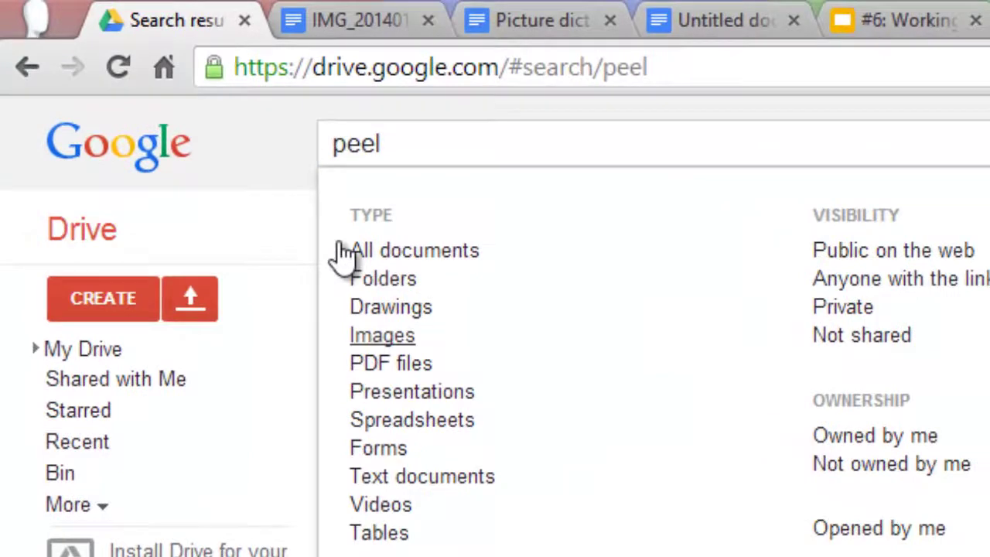
pyautogui.click(382, 335)
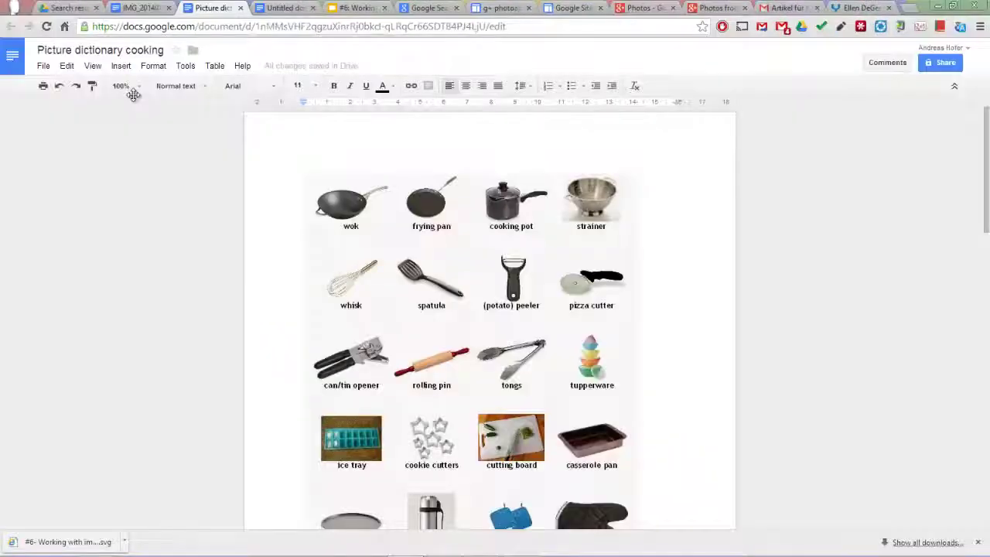
# In the Picture dictionary cooking document, search the recent Drive images for "peel" and insert image.jpg below the numbered vocabulary list.
pyautogui.scroll(-6, 135, 100)
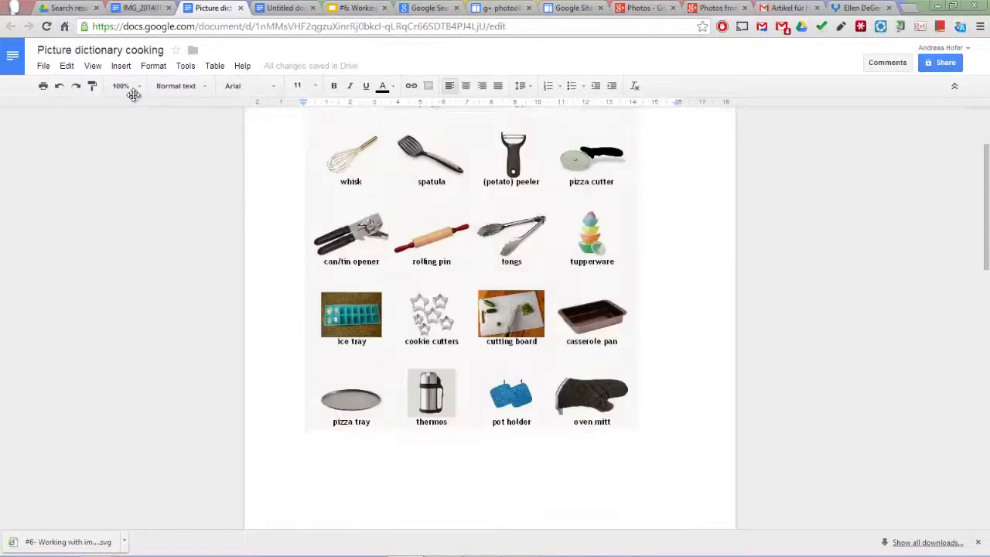
pyautogui.scroll(-5, 134, 94)
pyautogui.scroll(10, 134, 94)
pyautogui.scroll(-3, 134, 95)
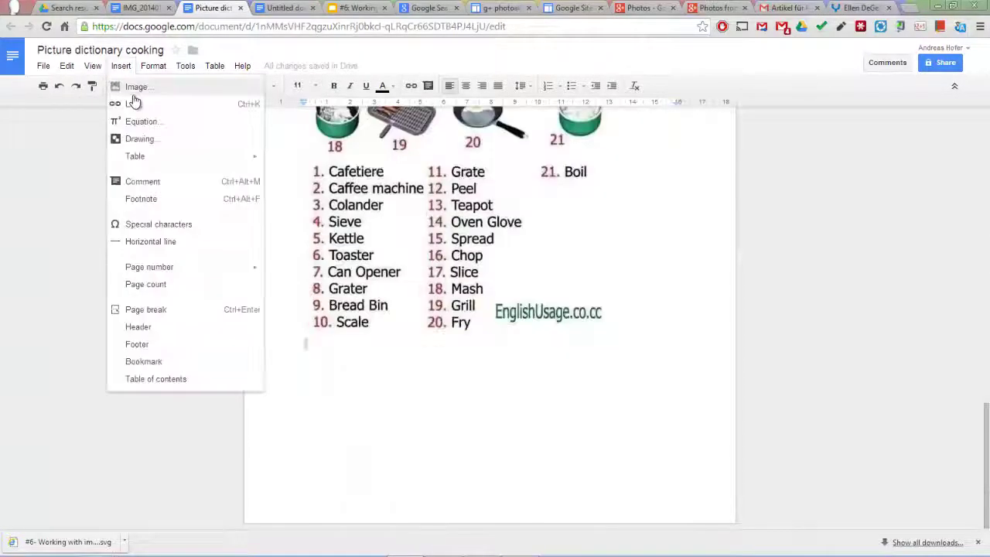
pyautogui.click(133, 86)
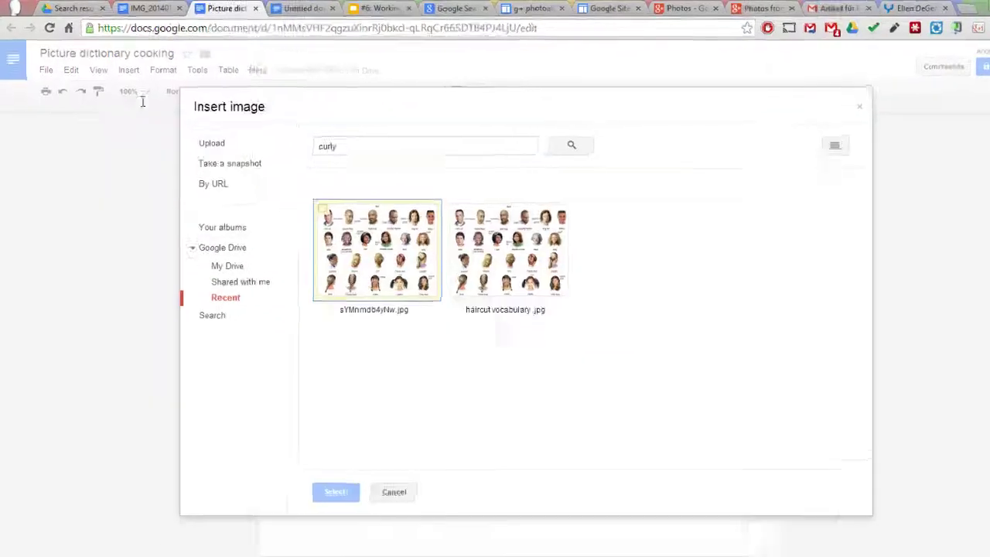
pyautogui.hotkey('ctrl', 'a')
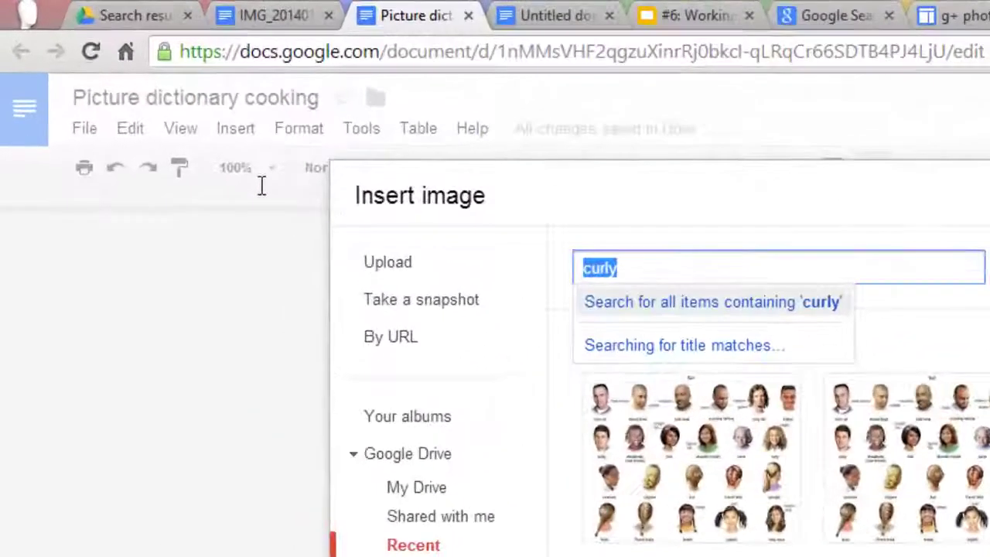
pyautogui.write('peel')
pyautogui.press('Return')
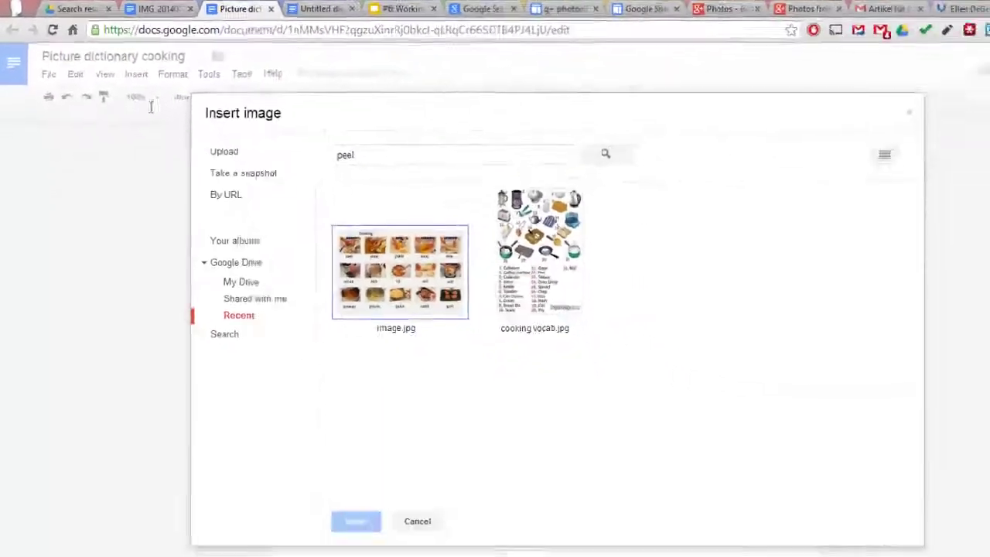
pyautogui.press('Return')
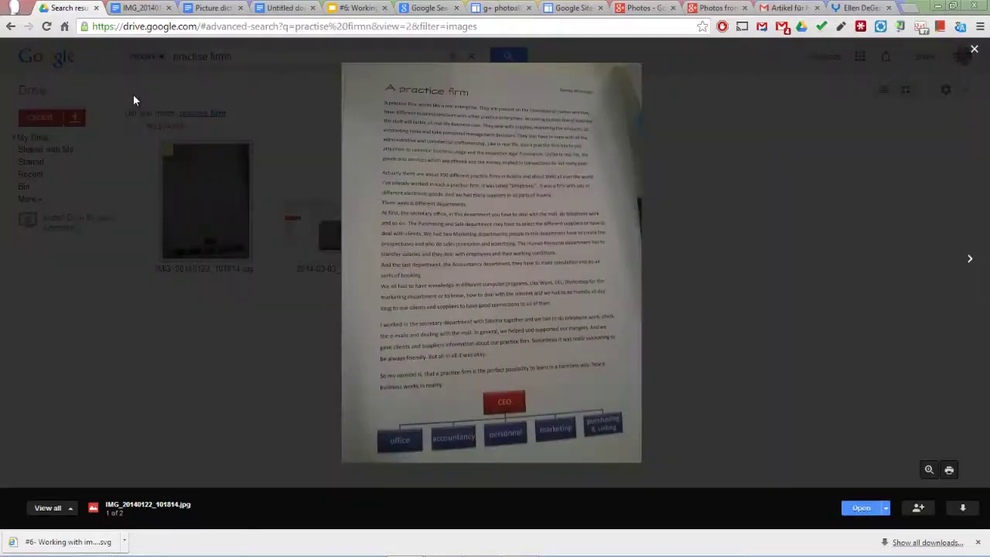
# Close the preview of IMG_20140122_101814.jpg in the Drive search results and list the apps it can be opened with.
pyautogui.click(134, 96)
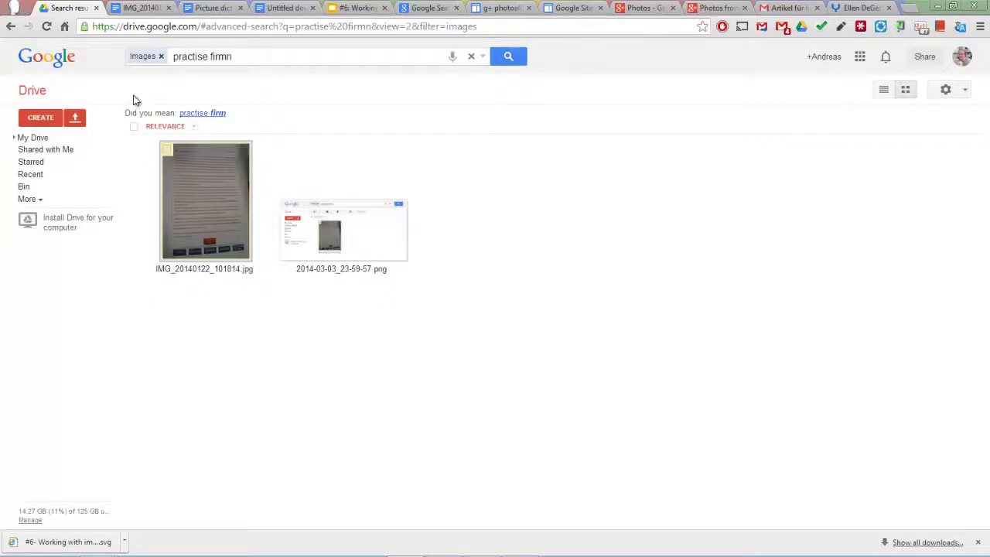
pyautogui.rightClick(168, 146)
pyautogui.moveTo(204, 168)
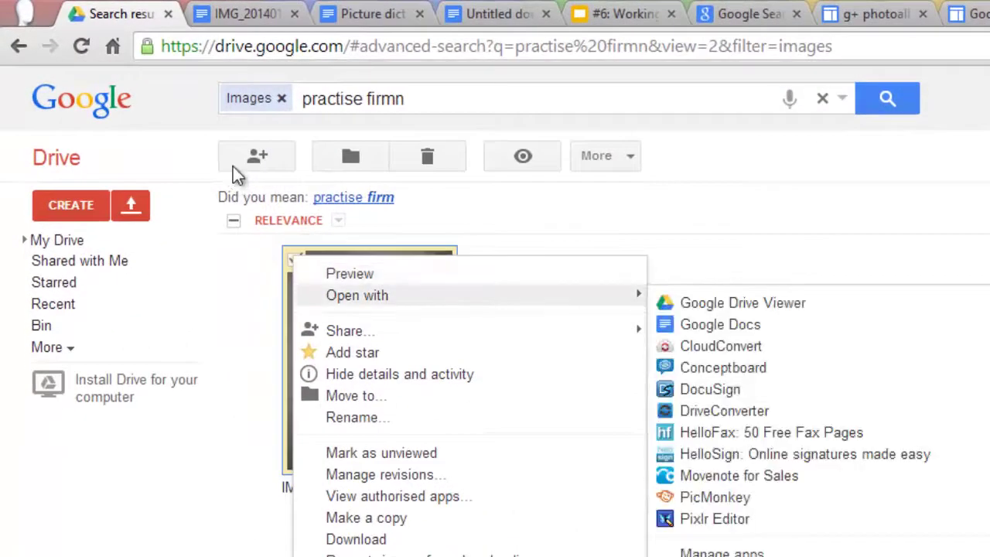
pyautogui.press('Down')
pyautogui.press('Up')
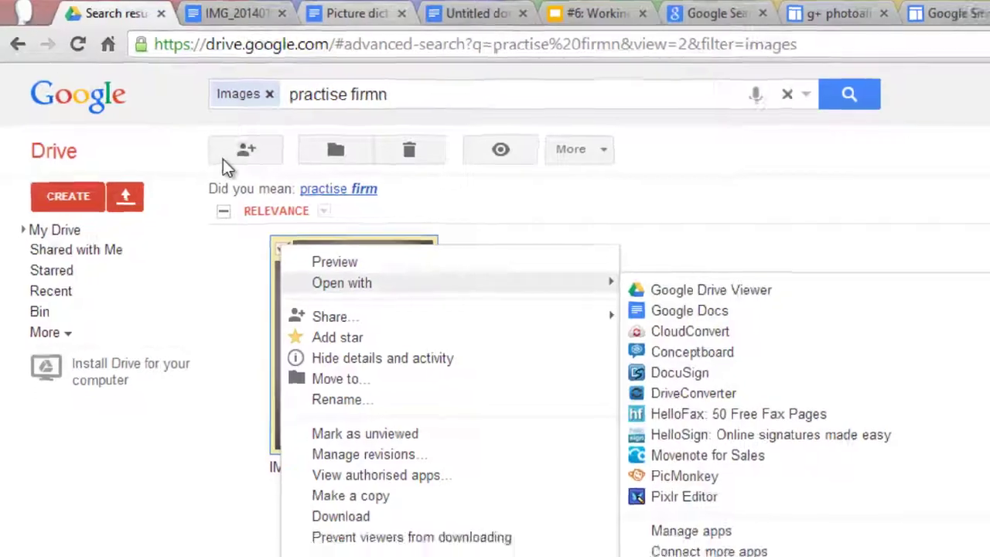
# Switch to the IMG_20140122_101814 document and examine the recognized text beneath the photographed page.
pyautogui.hotkey('ctrl', 'Tab')
pyautogui.scroll(2, 133, 96)
pyautogui.scroll(-3, 134, 96)
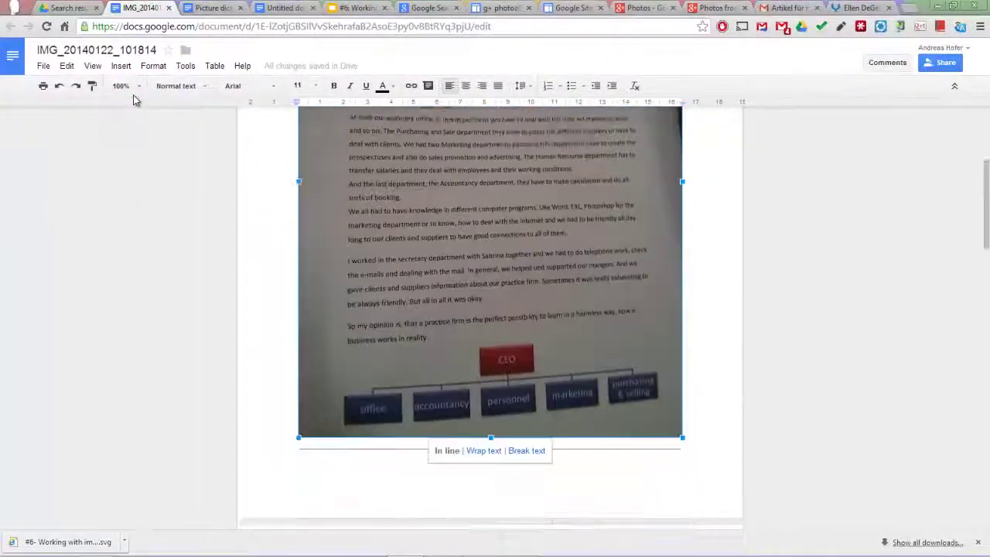
pyautogui.scroll(-6, 134, 99)
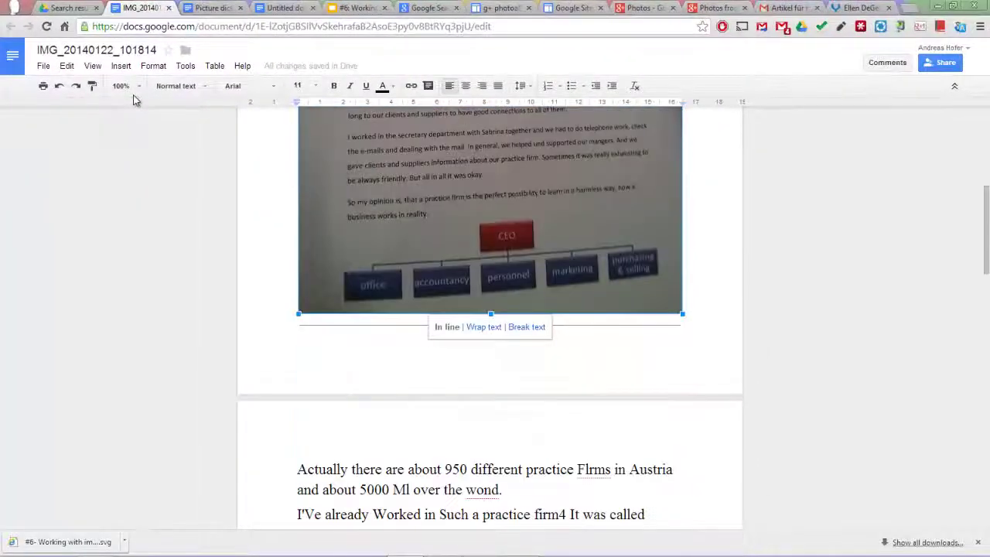
pyautogui.moveTo(308, 160); pyautogui.dragTo(599, 398)
pyautogui.click(599, 398)
pyautogui.scroll(-1, 598, 397)
pyautogui.scroll(2, 134, 94)
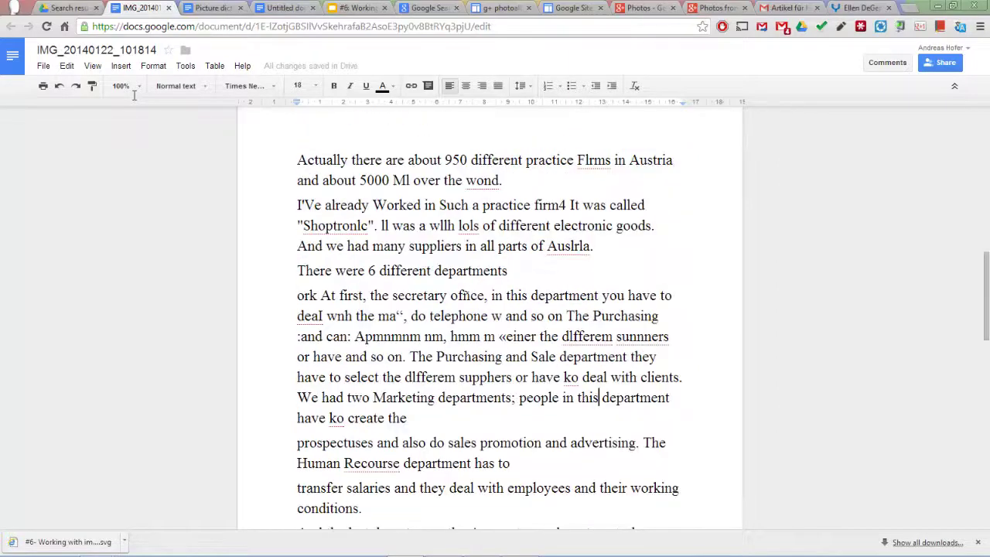
pyautogui.scroll(3, 134, 94)
pyautogui.scroll(-3, 134, 94)
# Switch to the open Google search page and search for images of "infographic facebook".
pyautogui.hotkey('ctrl', '6')
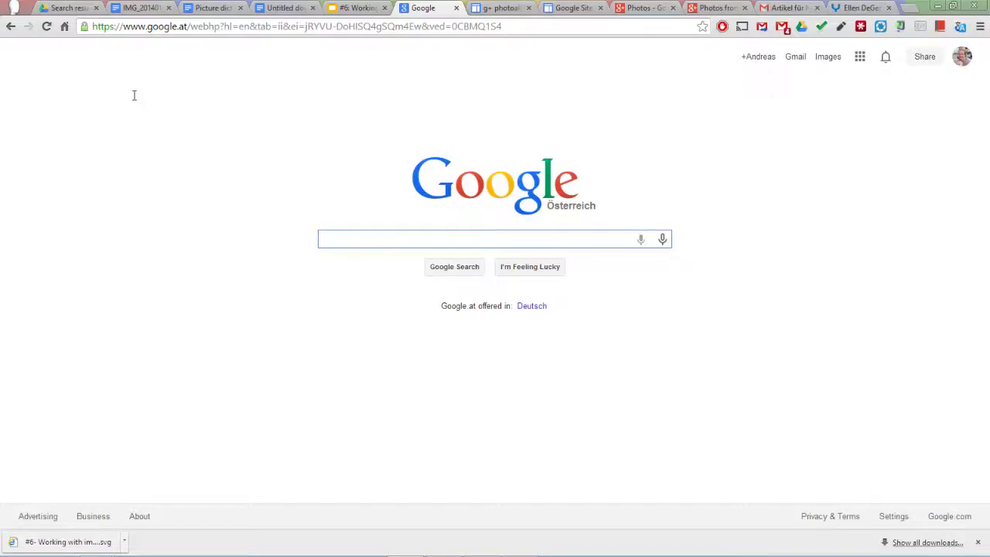
pyautogui.write('infr')
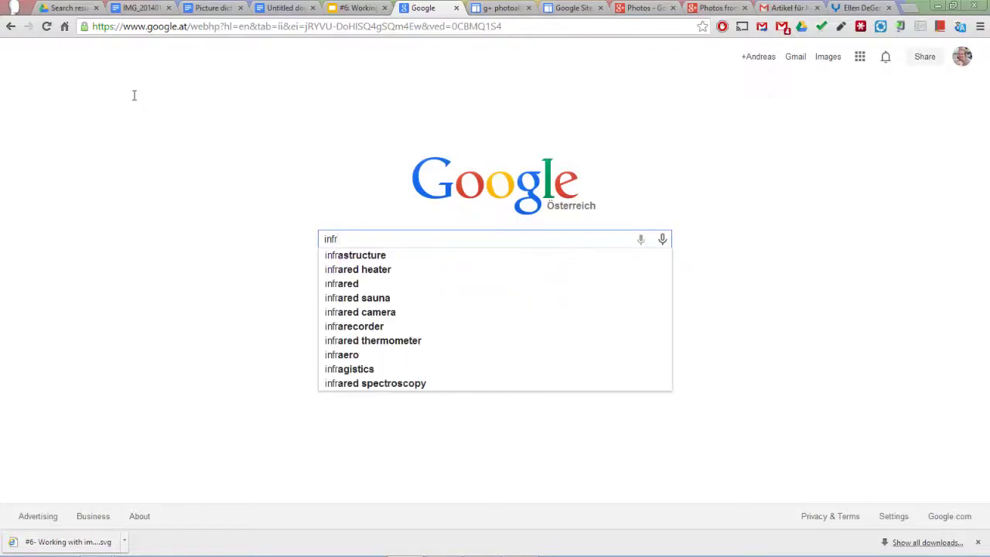
pyautogui.press('BackSpace')
pyautogui.write('o')
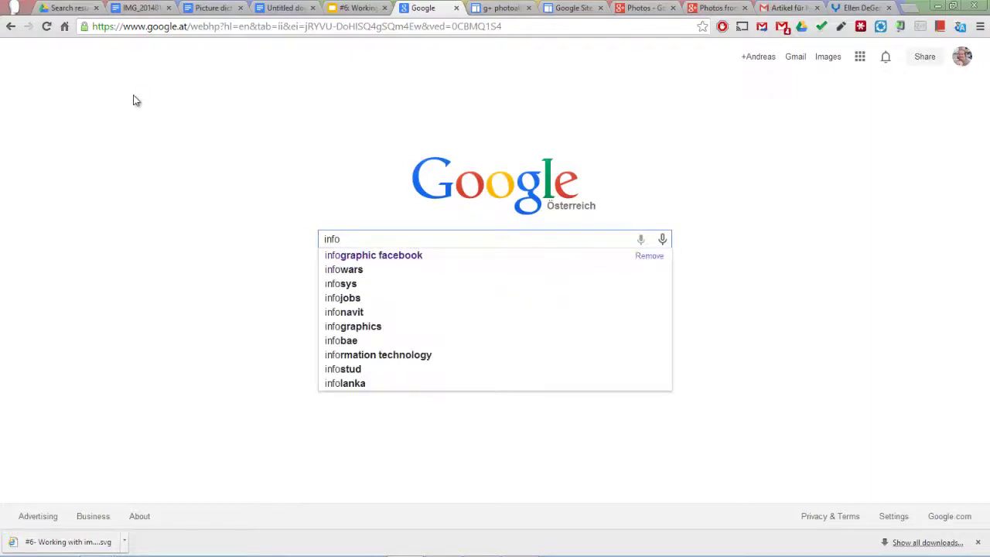
pyautogui.press('Down')
pyautogui.press('Return')
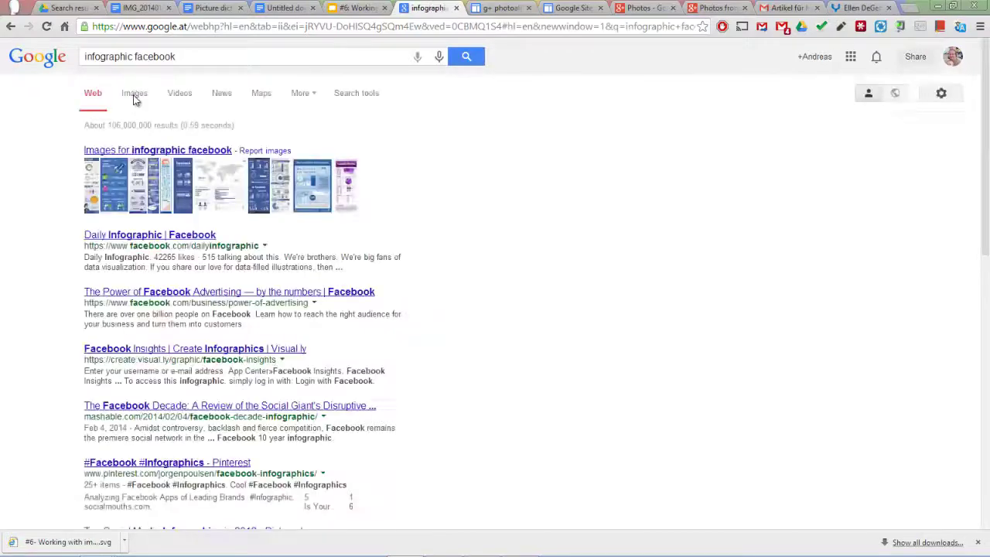
pyautogui.click(135, 98)
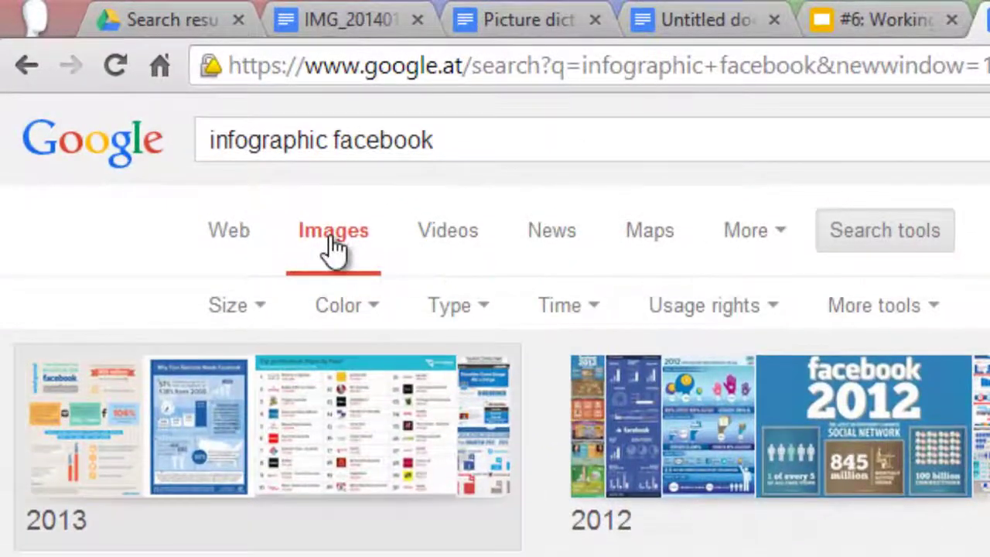
# Limit the infographic image results to sizes larger than 2 MP (1600×1200).
pyautogui.click(237, 306)
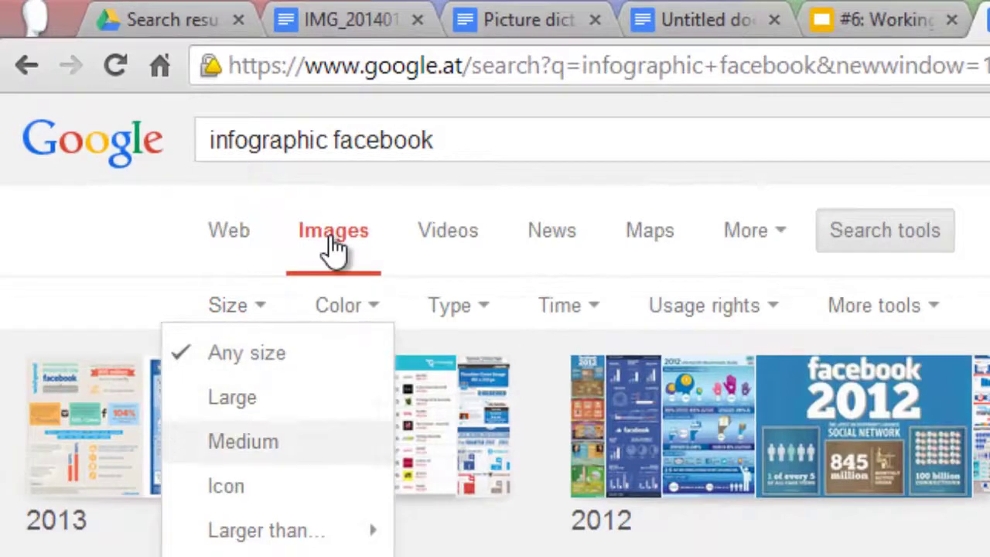
pyautogui.press('Up')
pyautogui.press('Down')
pyautogui.press('Down')
pyautogui.press('Down')
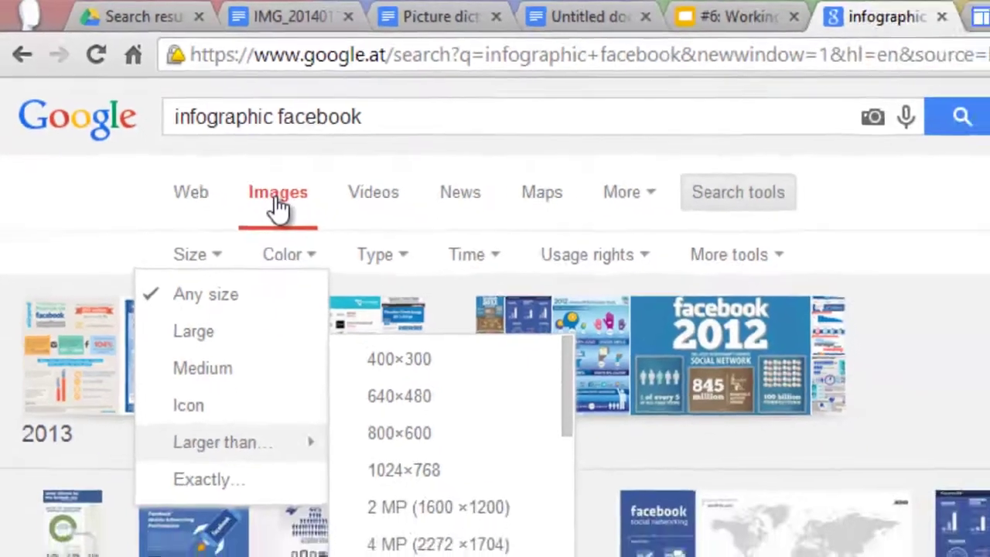
pyautogui.press('Right')
pyautogui.press('Down')
pyautogui.press('Down')
pyautogui.press('Down')
pyautogui.press('Down')
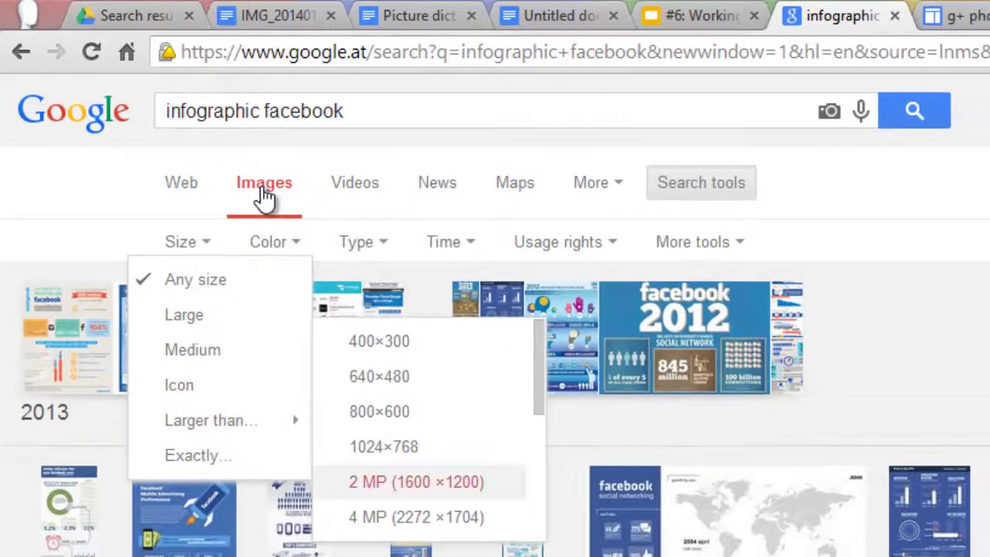
pyautogui.press('Return')
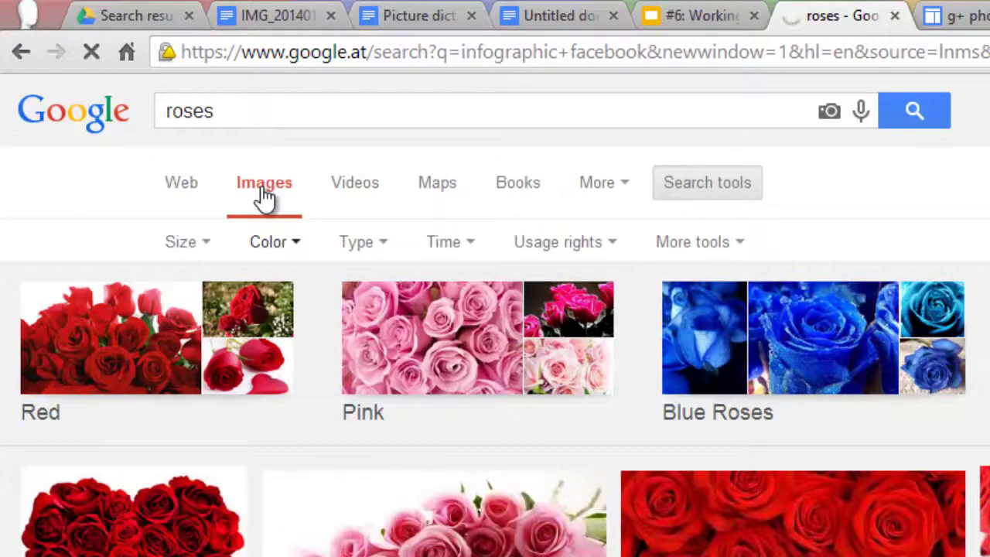
# Filter the "roses" image results by orange, yellow and one further color in turn.
pyautogui.press('Return')
pyautogui.press('Return')
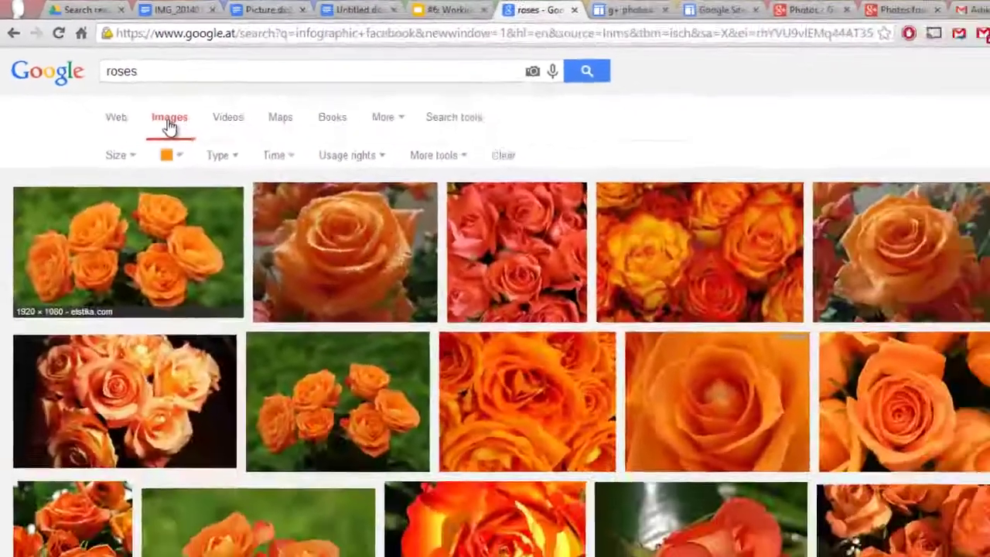
pyautogui.press('Return')
pyautogui.press('Right')
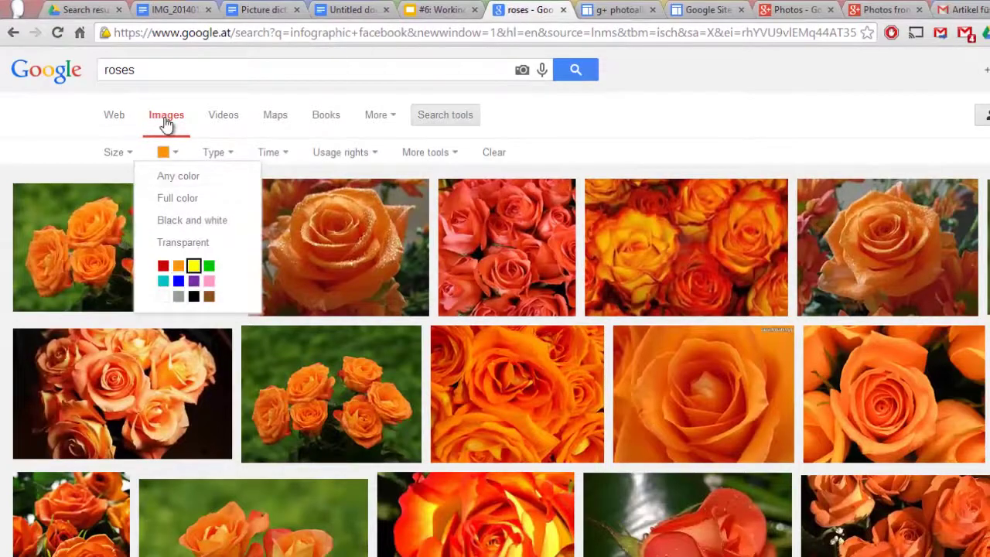
pyautogui.press('Return')
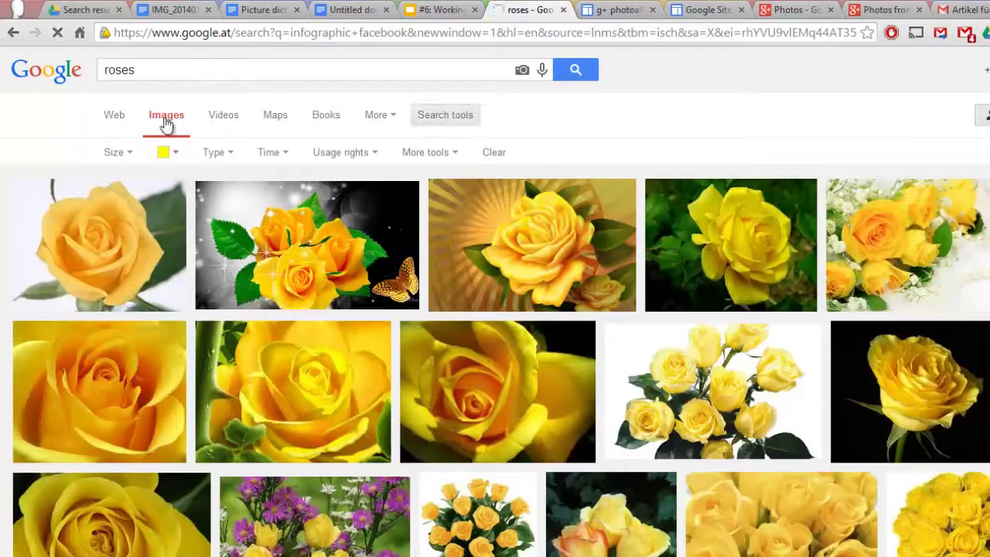
pyautogui.press('Return')
pyautogui.press('Left')
pyautogui.press('Down')
pyautogui.press('Return')
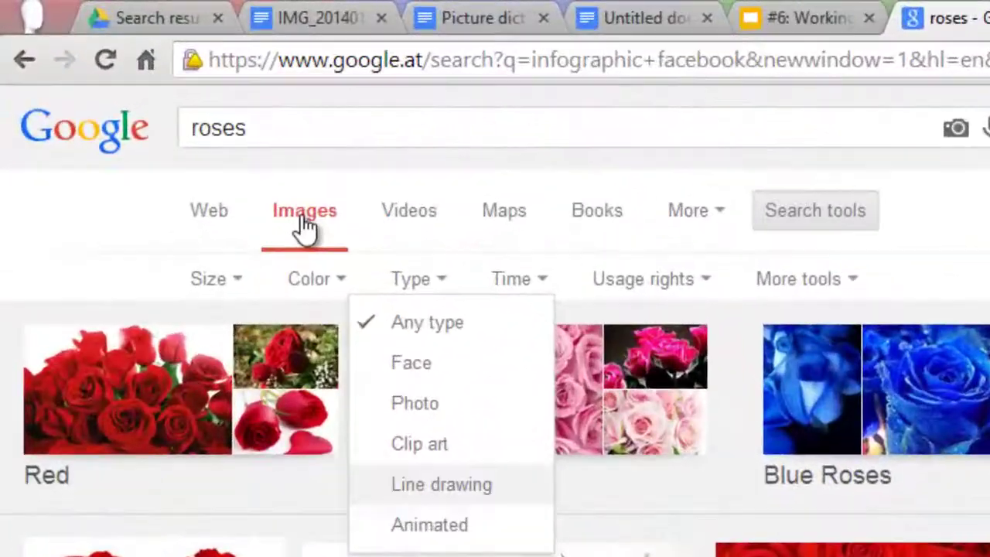
# Restrict the "roses" image results to the Clip art type.
pyautogui.press('Up')
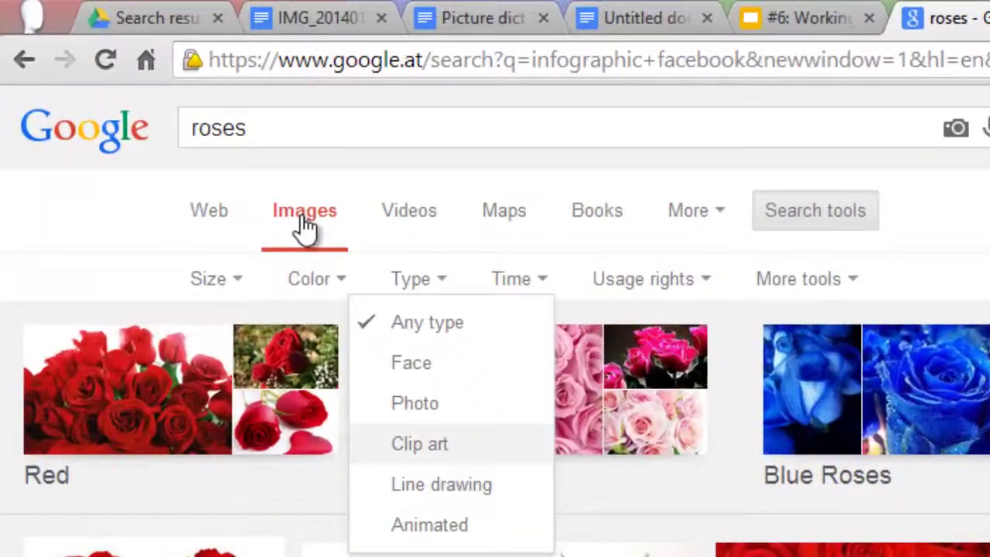
pyautogui.press('Down')
pyautogui.press('Down')
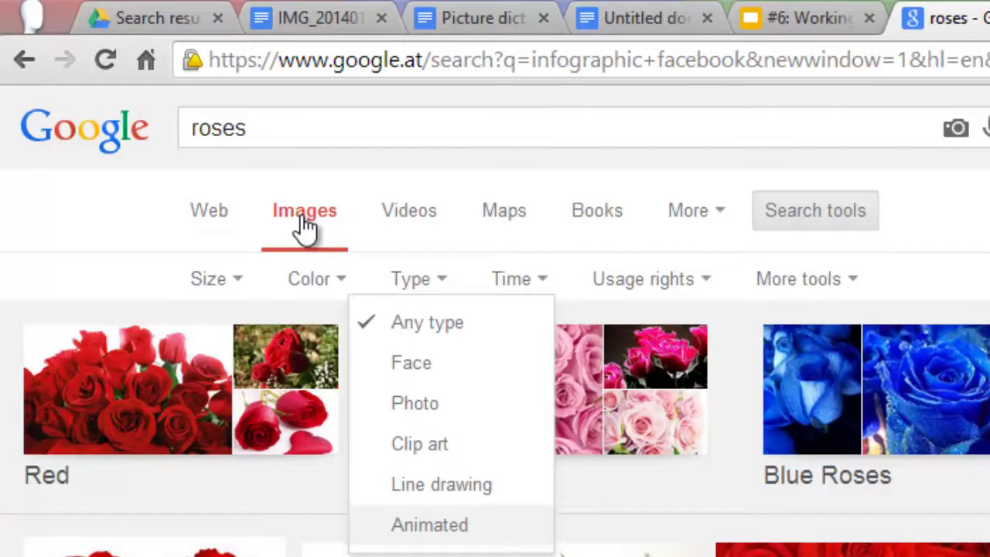
pyautogui.press('Up')
pyautogui.press('Up')
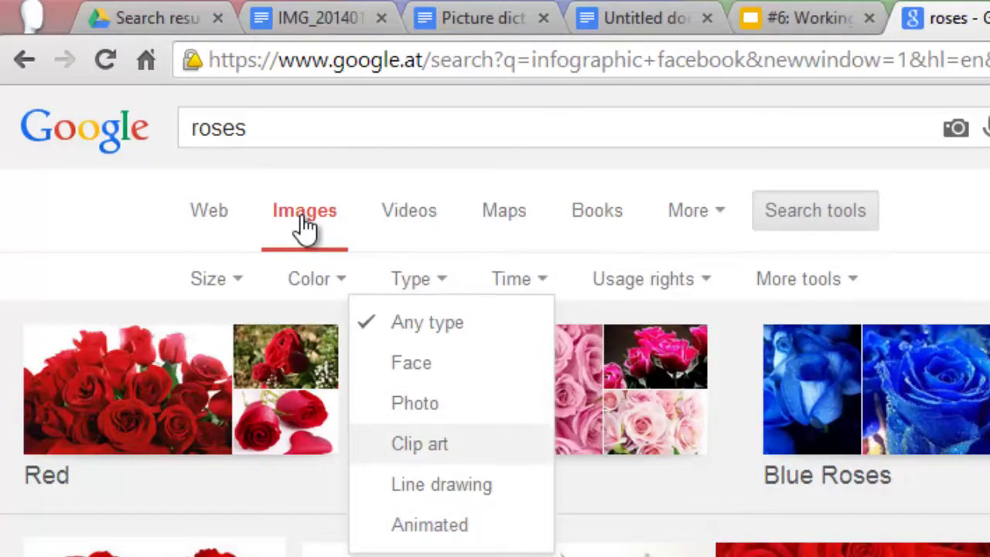
pyautogui.press('Return')
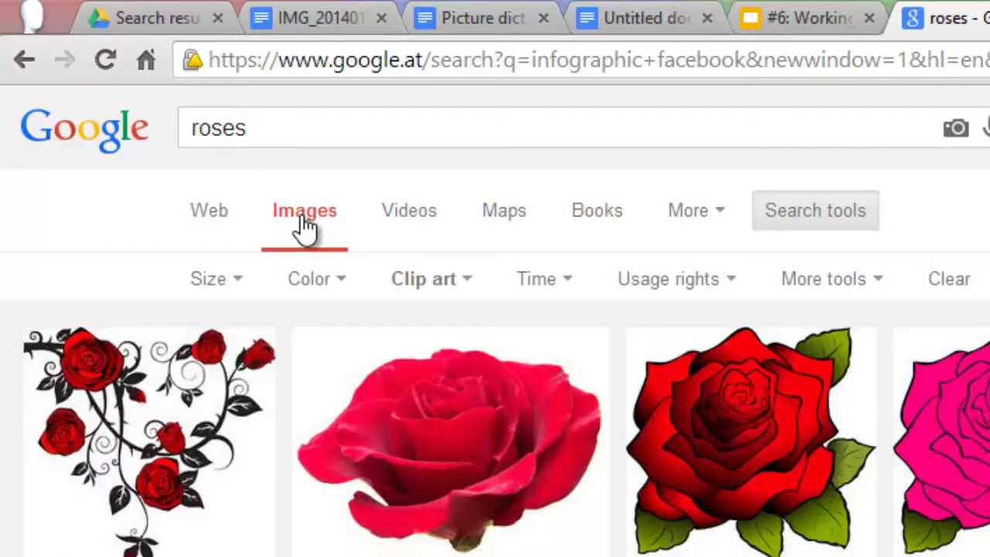
# Search for clip art images of "teacher" and limit the results to those labeled for reuse.
pyautogui.doubleClick(219, 128)
pyautogui.write('teach')
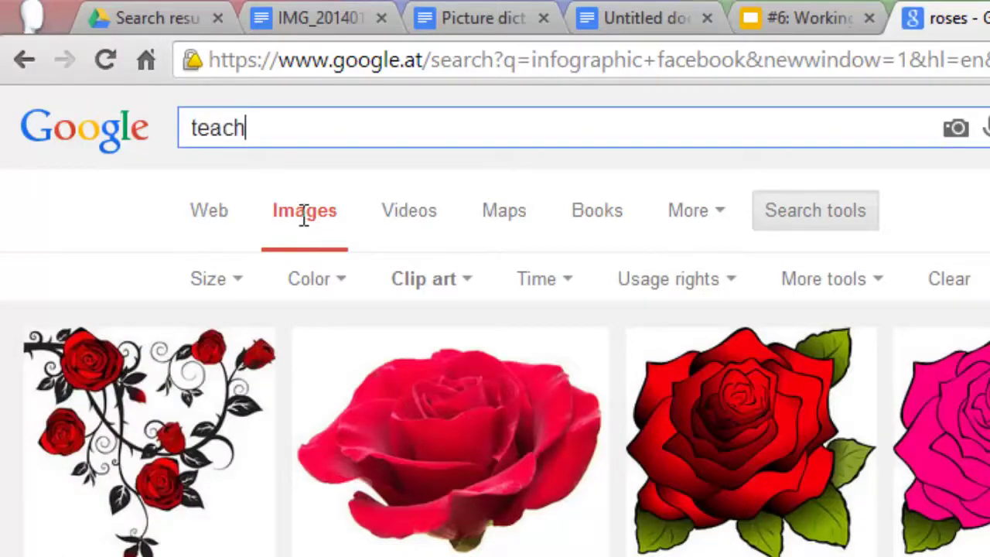
pyautogui.write('er')
pyautogui.press('Return')
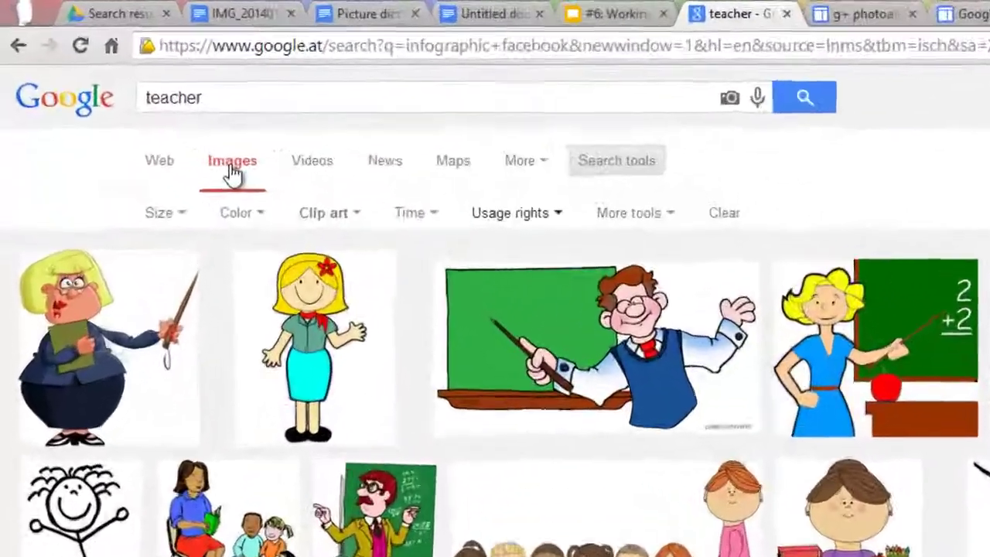
pyautogui.click(300, 124)
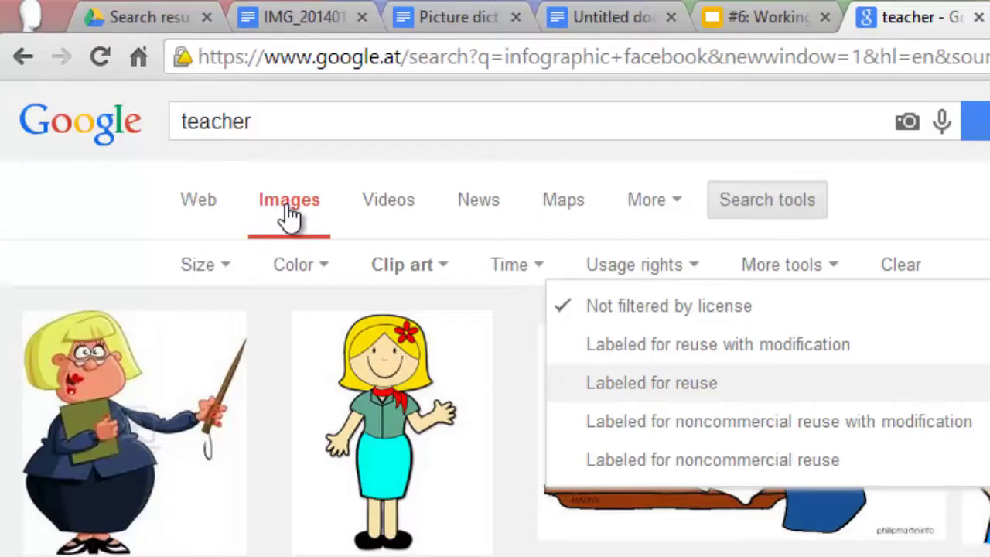
pyautogui.click(651, 383)
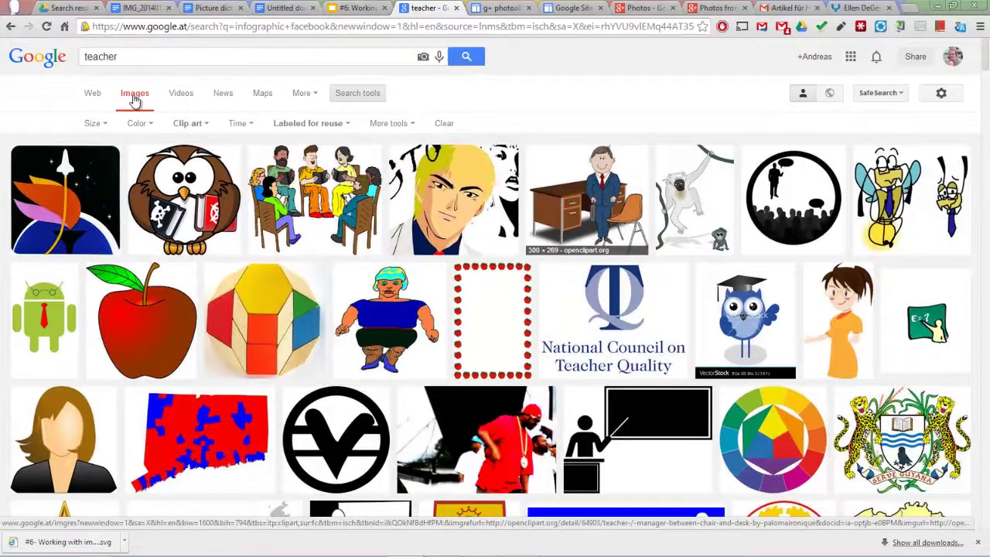
# Open the result showing a teacher between a desk and chair and save the image to Google Drive.
pyautogui.press('Return')
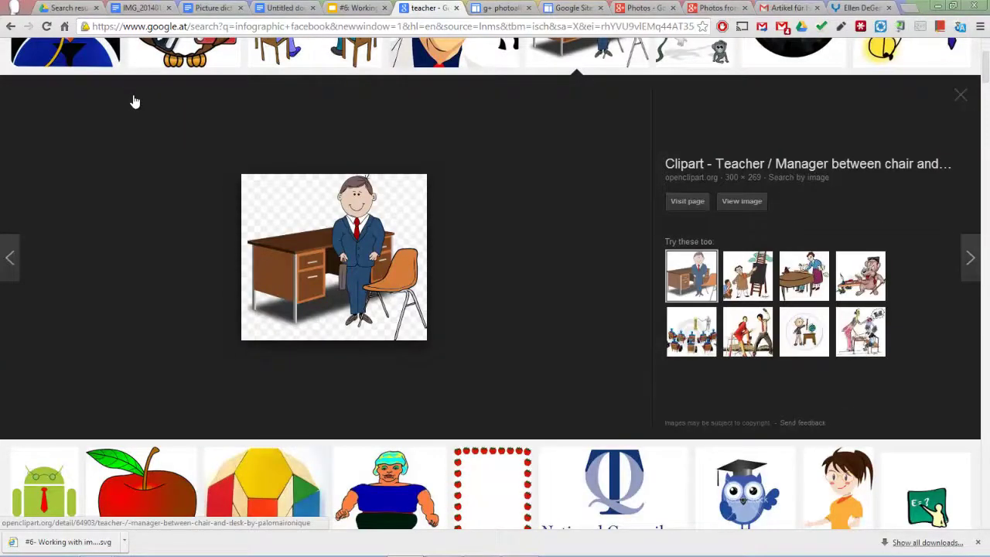
pyautogui.scroll(1, 134, 102)
pyautogui.rightClick(315, 269)
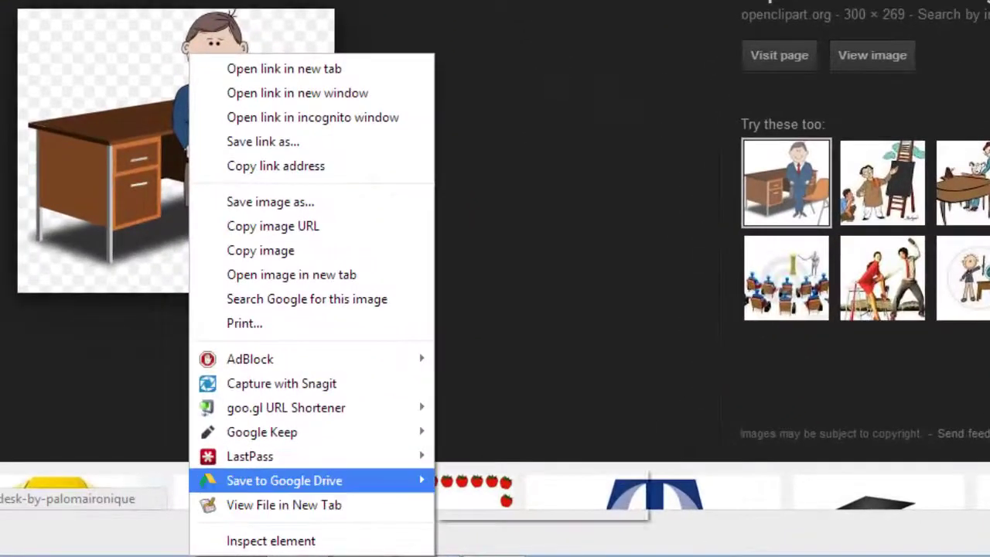
pyautogui.moveTo(284, 480)
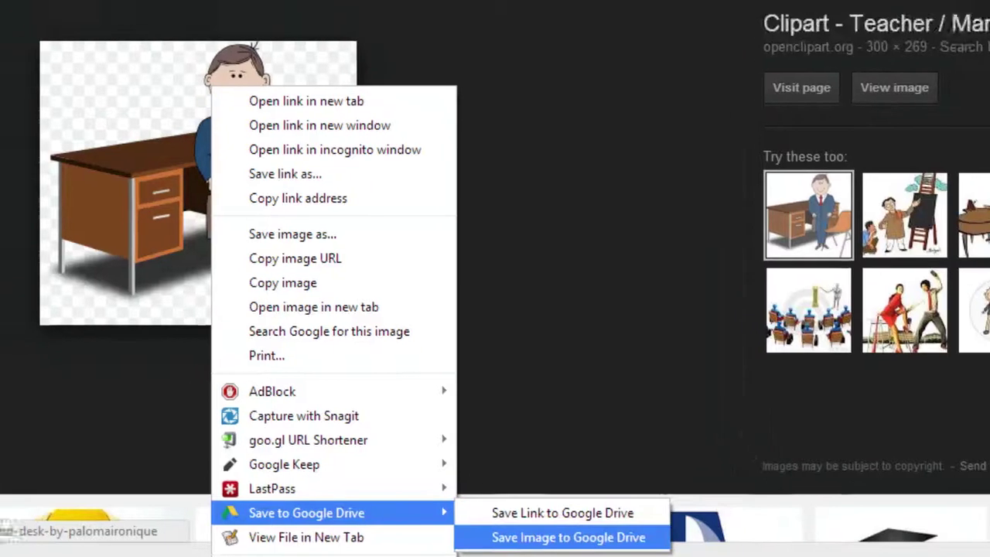
pyautogui.click(546, 505)
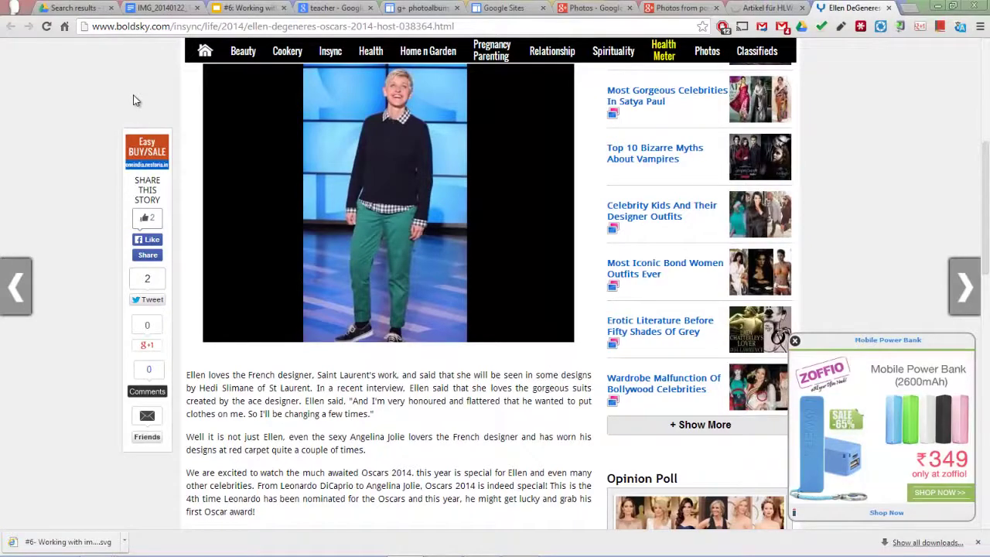
# Run a Google image search on the Ellen DeGeneres article's photo, then capture the article's headline, text and photo as a screenshot.
pyautogui.rightClick(391, 96)
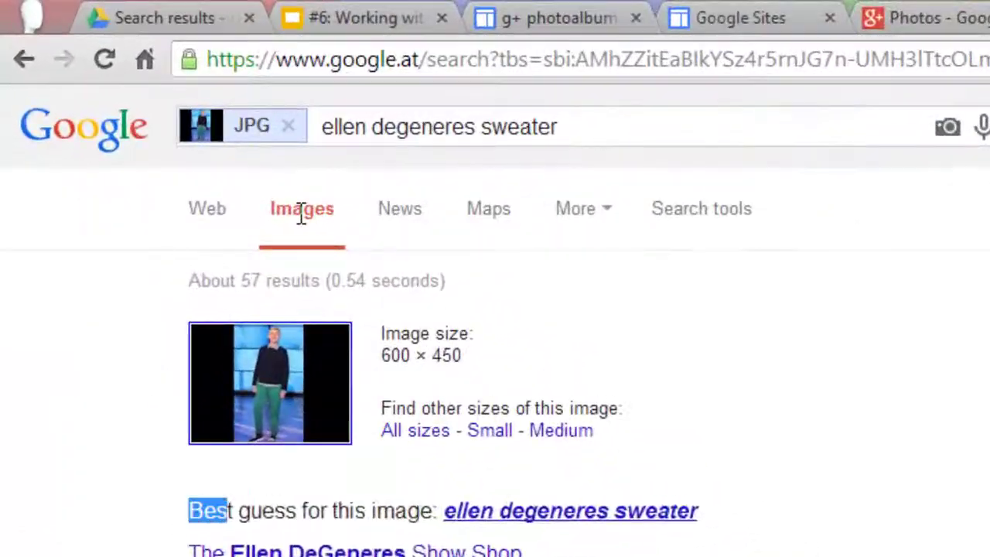
pyautogui.moveTo(227, 511); pyautogui.dragTo(688, 512)
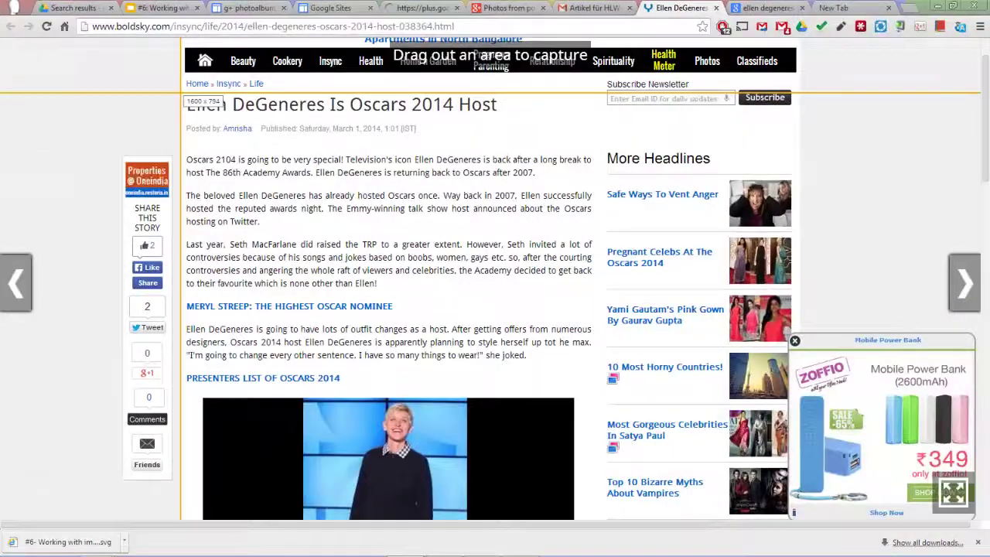
pyautogui.moveTo(183, 93); pyautogui.dragTo(572, 510)
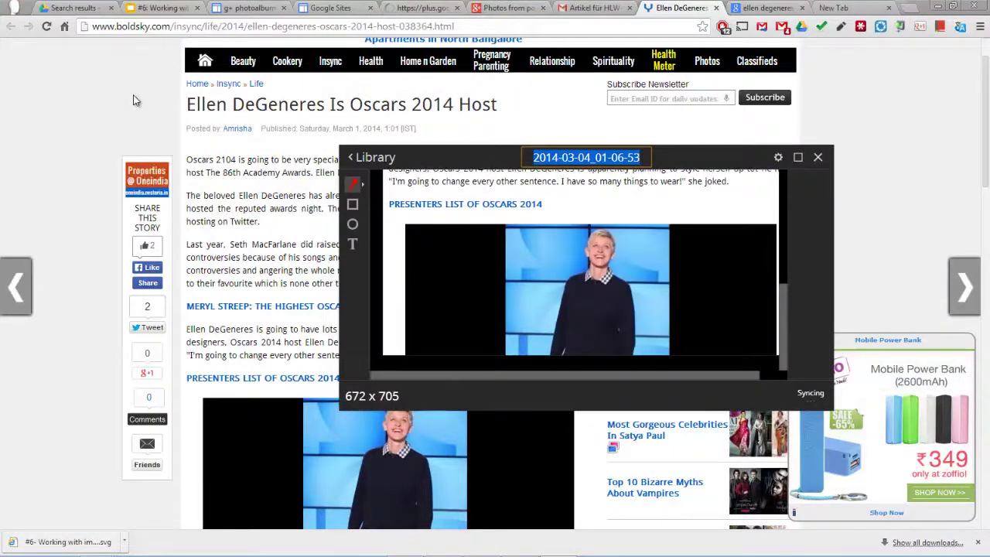
pyautogui.click(134, 97)
# Switch to the Google Drive search page and search the stored images for "oscars".
pyautogui.hotkey('ctrl', '1')
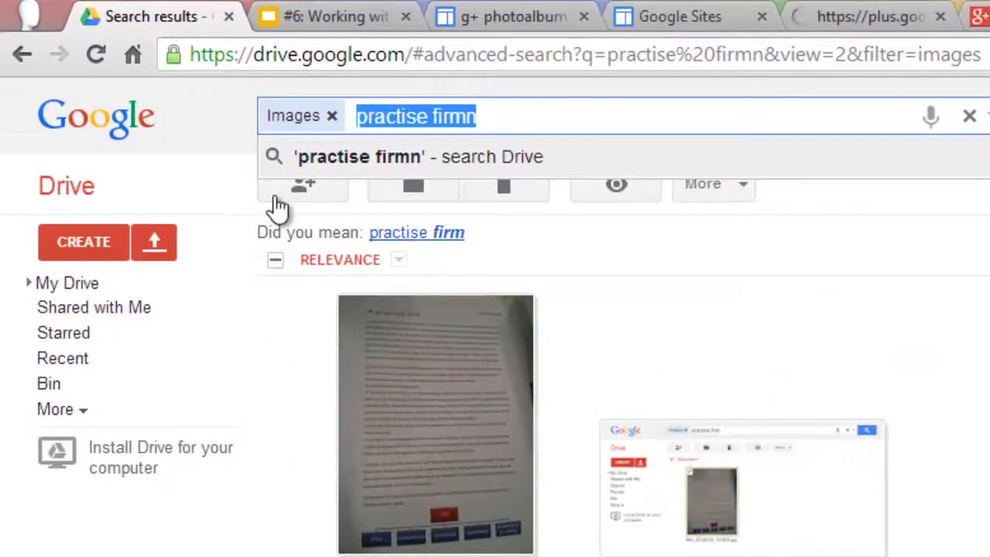
pyautogui.write('osc')
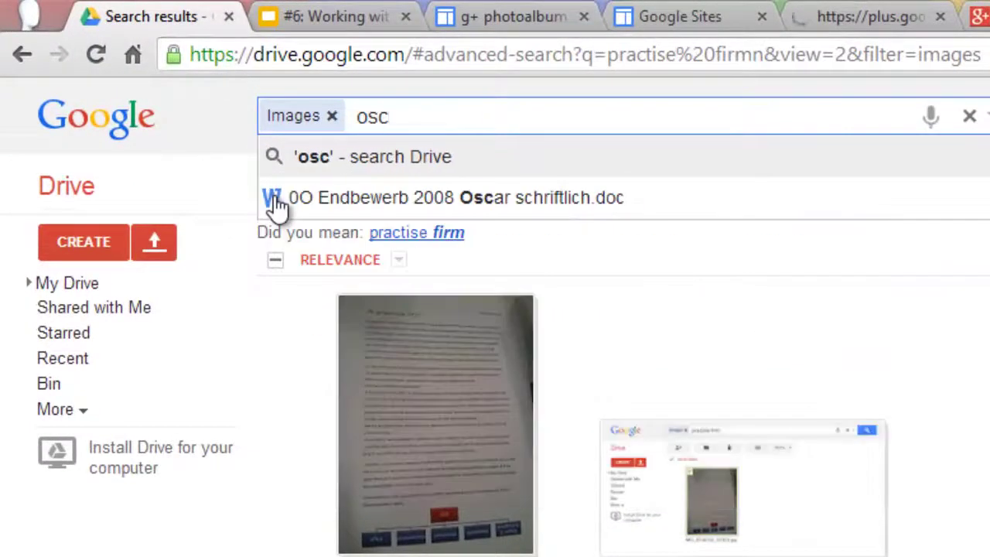
pyautogui.write('ars')
pyautogui.press('Return')
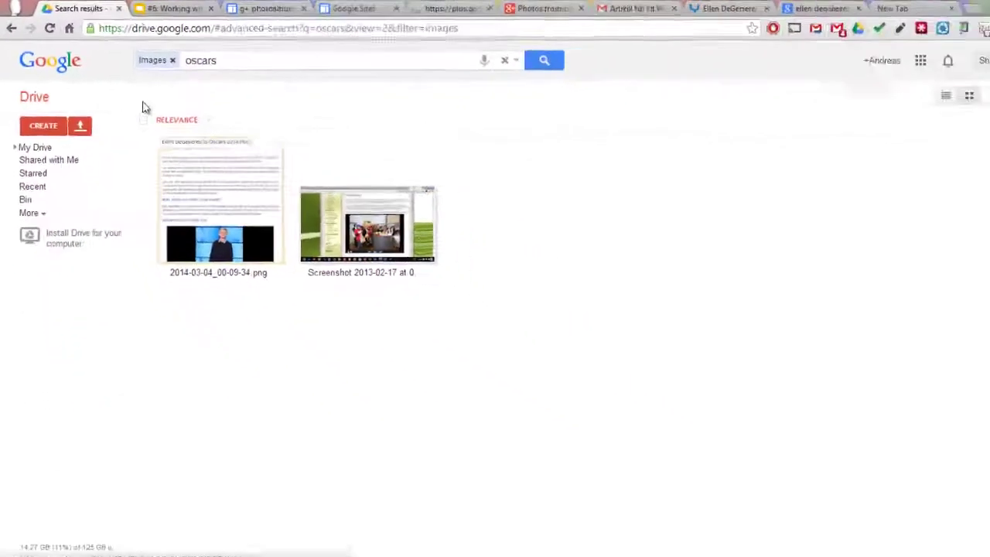
# Switch to Google+, show the photo albums and open the photo upload page.
pyautogui.press('Return')
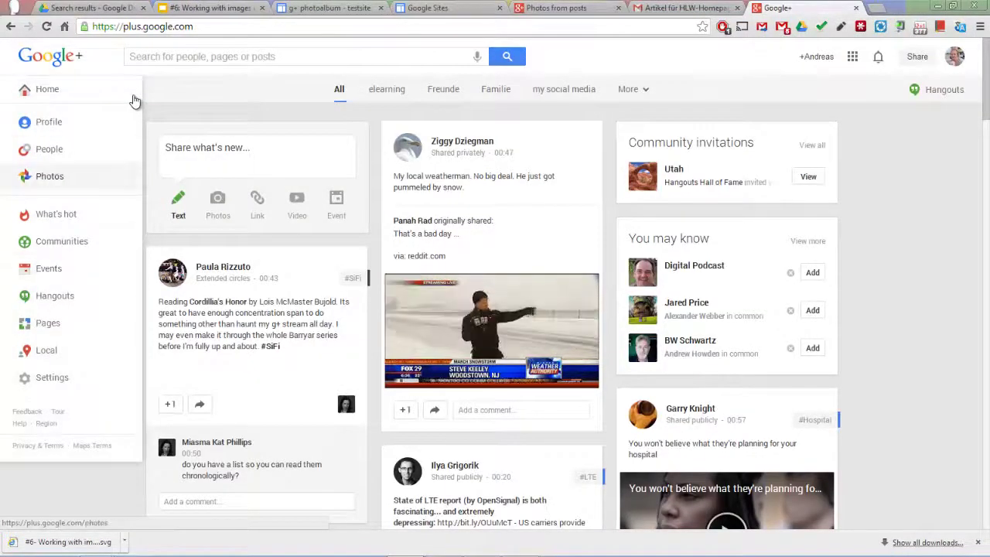
pyautogui.click(49, 176)
pyautogui.click(505, 90)
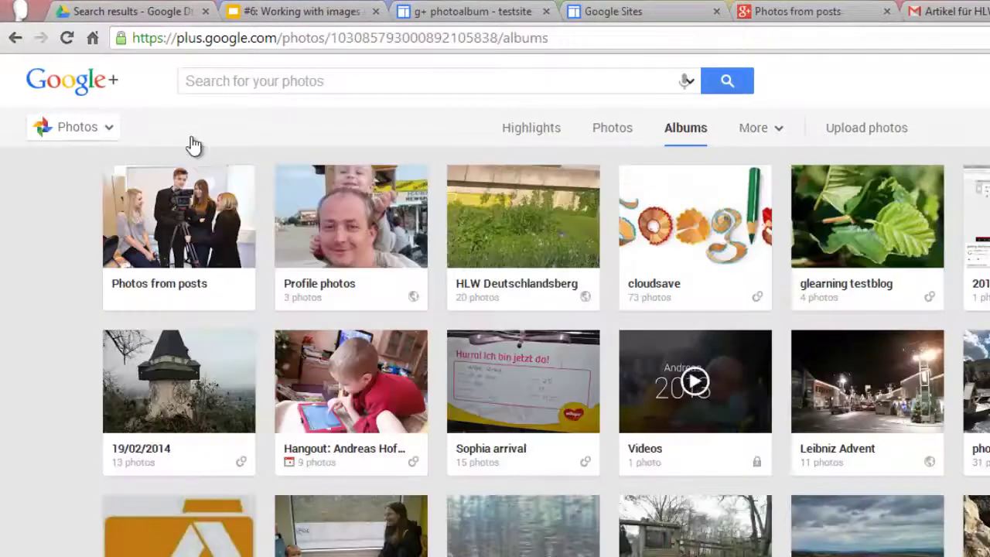
pyautogui.click(866, 127)
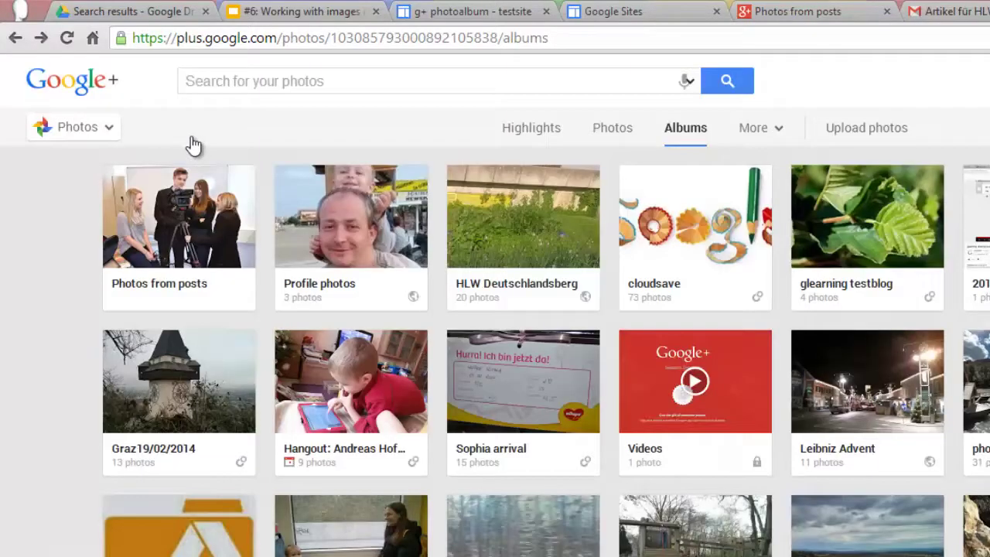
# Open the clock tower photo in the "Graz19/02/2014" album and bring up its sharing options.
pyautogui.click(180, 383)
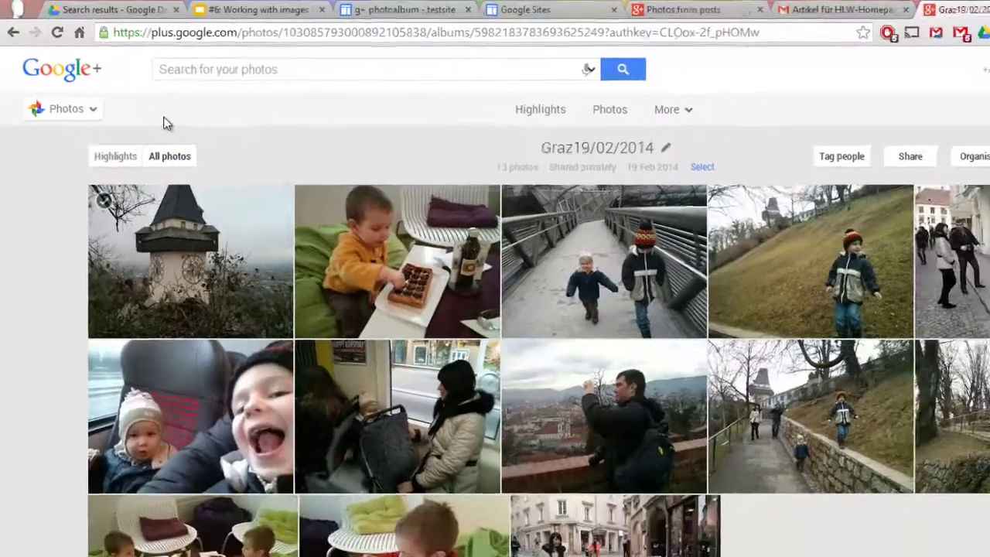
pyautogui.click(190, 262)
pyautogui.click(221, 53)
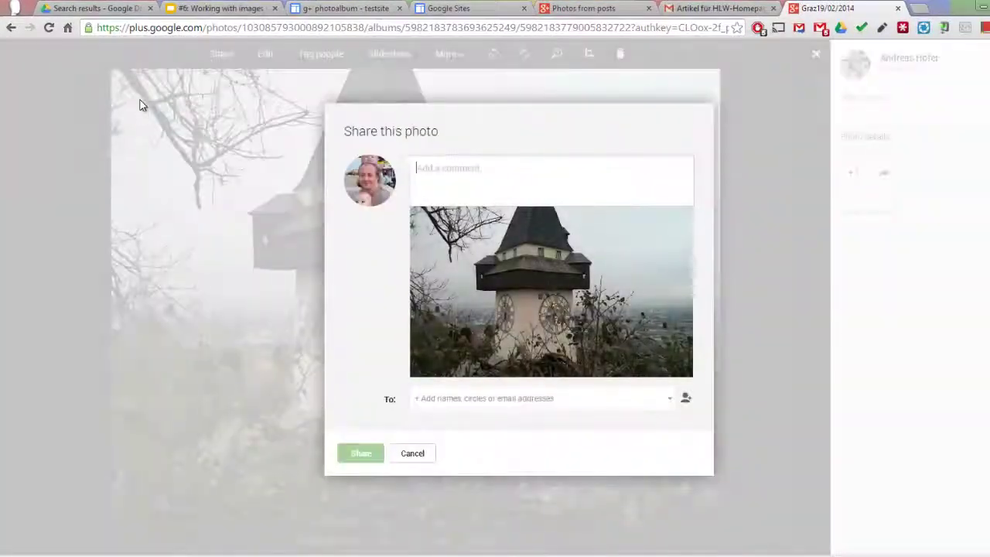
# Switch to the "g+ photoalbum" page in Google Sites and insert the flower photo from the 27/02/2014 post as a Google+ photo.
pyautogui.click(346, 9)
pyautogui.click(475, 212)
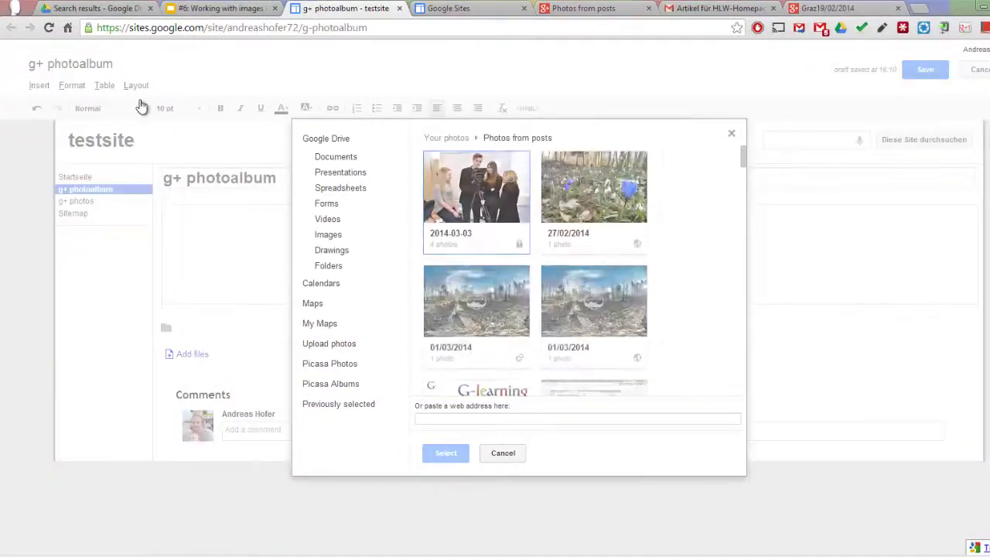
pyautogui.press('Right')
pyautogui.press('Return')
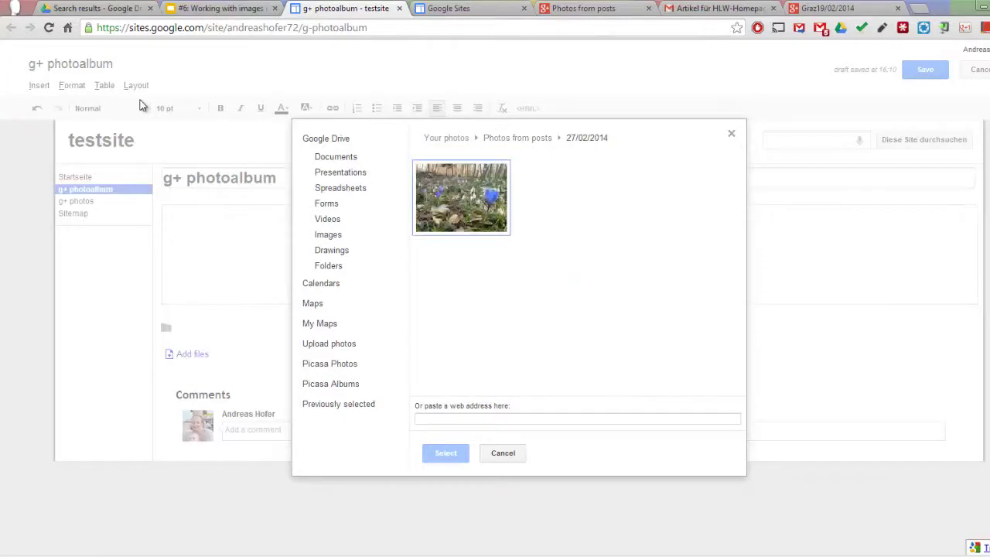
pyautogui.press('space')
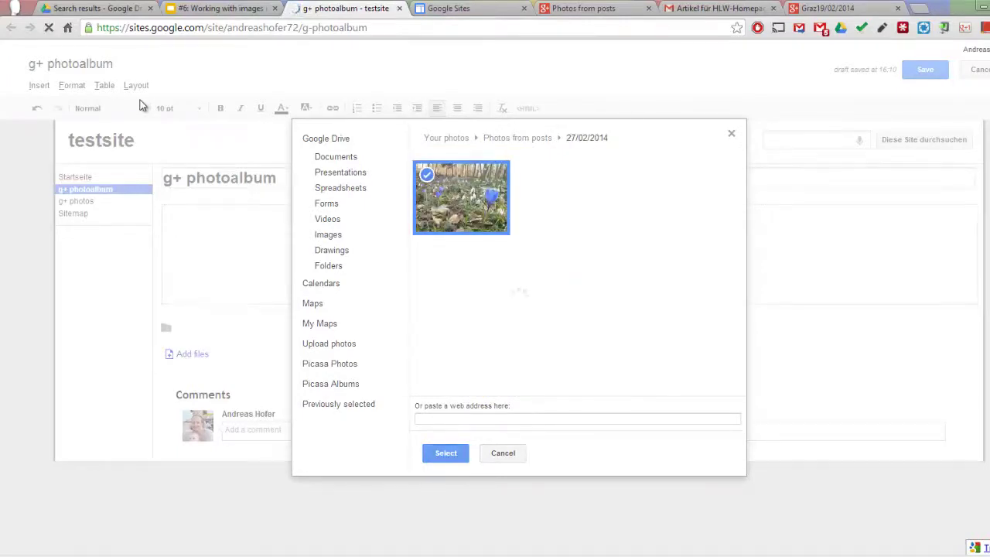
pyautogui.press('Return')
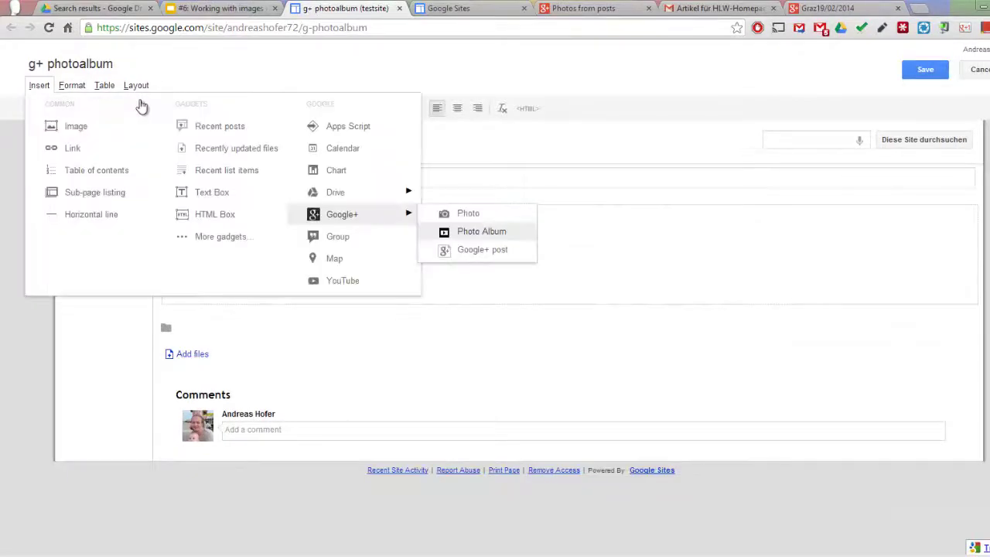
# Insert the Google+ photo album "Graz19/02/2014" into the page and save the page.
pyautogui.press('Return')
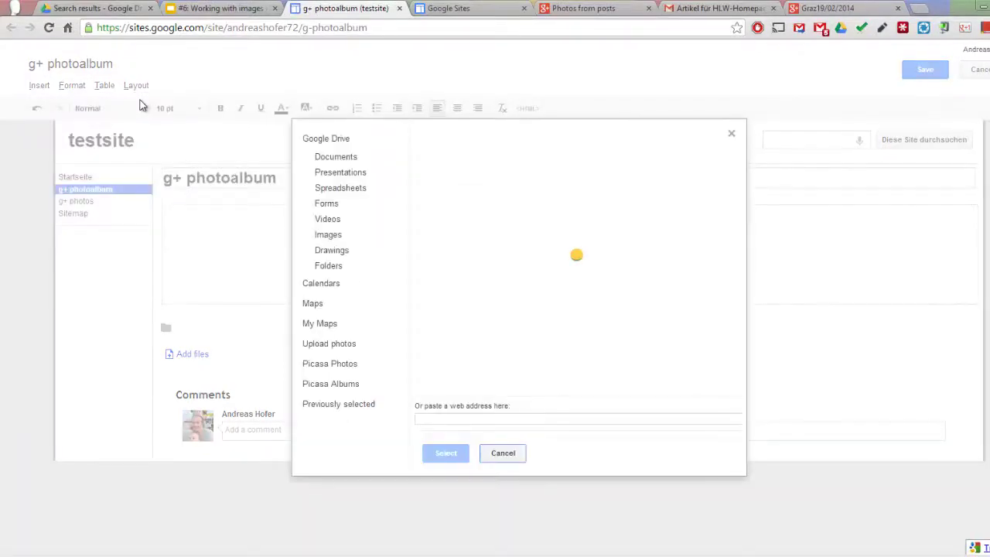
pyautogui.scroll(-3, 507, 263)
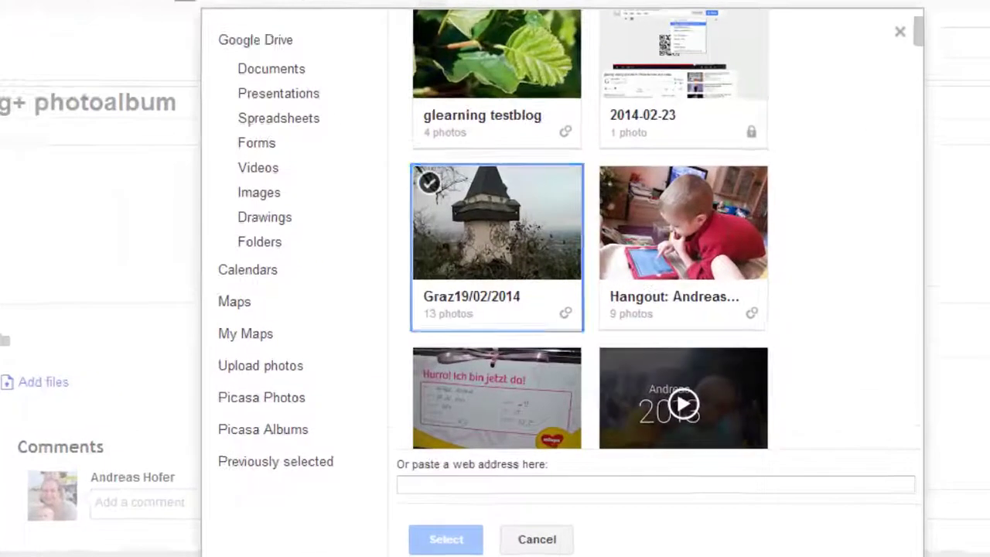
pyautogui.click(511, 280)
pyautogui.press('Return')
pyautogui.click(533, 267)
pyautogui.click(507, 335)
pyautogui.click(356, 467)
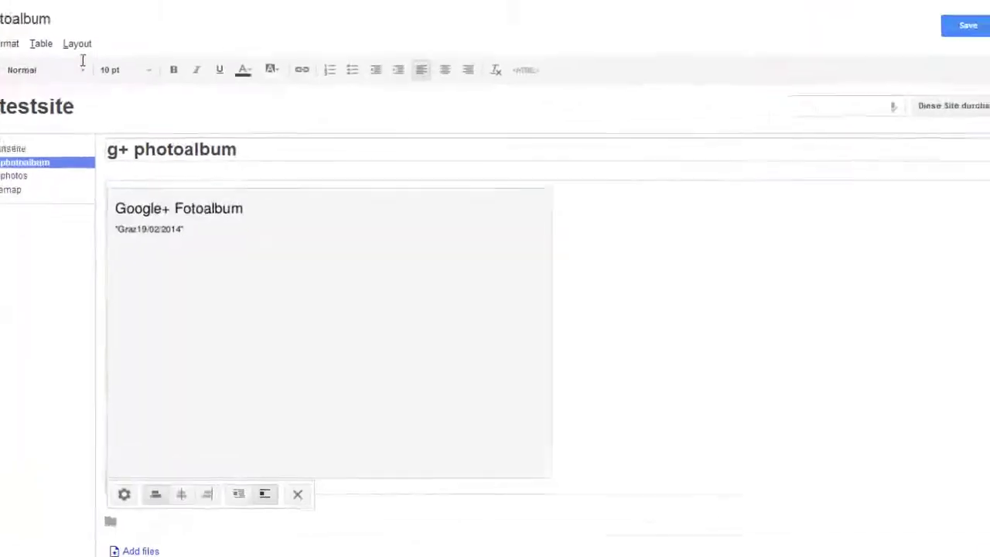
pyautogui.hotkey('ctrl', 's')
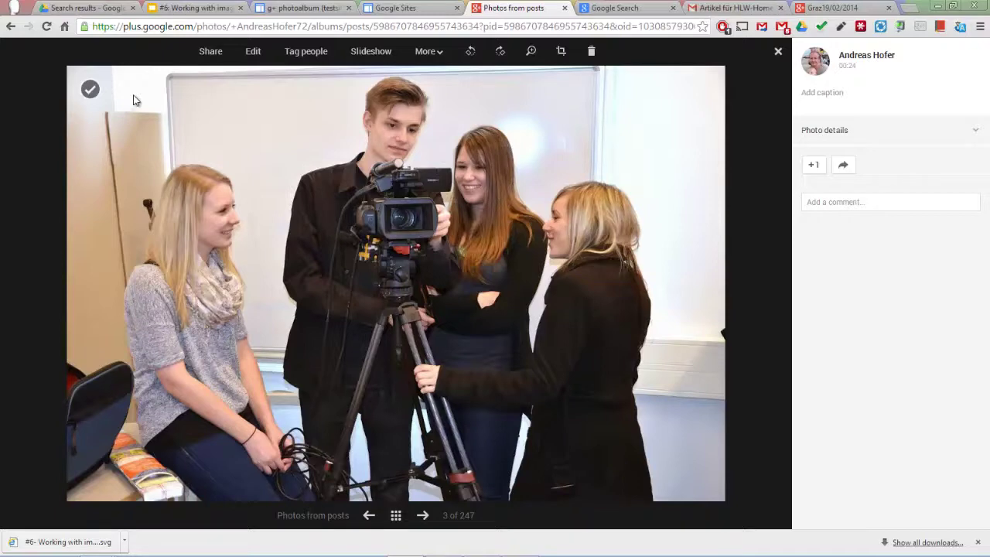
# Run a Google image search on the Google+ group photo with the video camera and inspect the matching News-Blog page.
pyautogui.rightClick(305, 103)
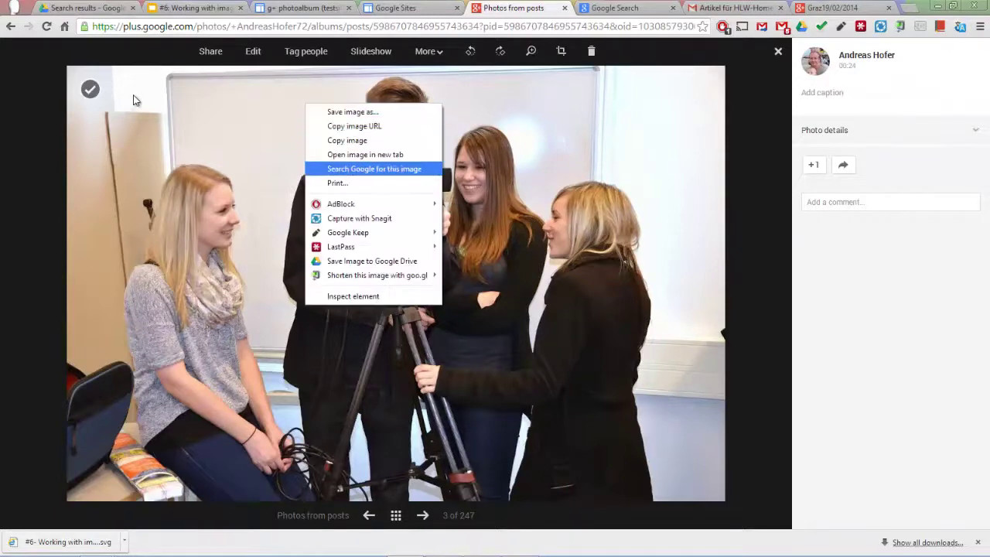
pyautogui.press('Return')
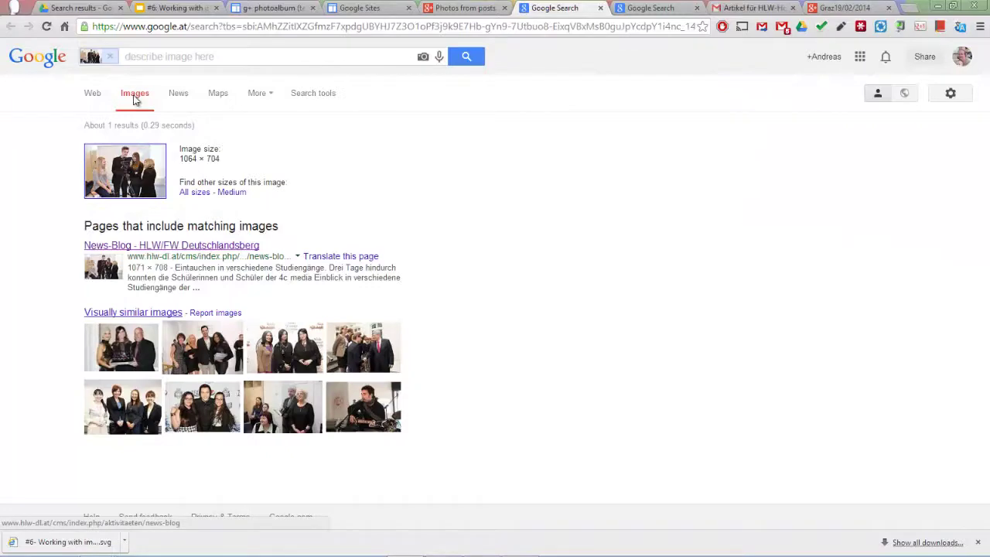
pyautogui.click(135, 245)
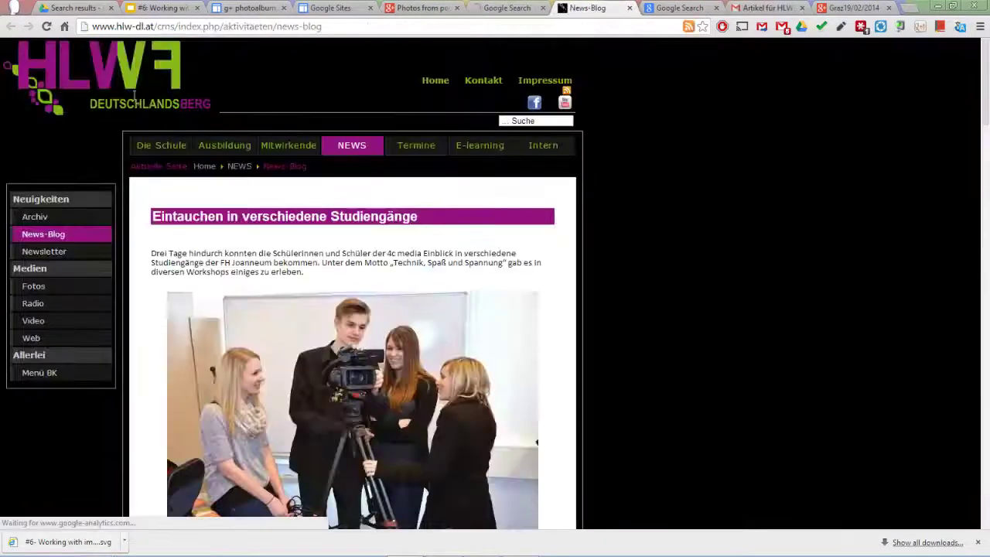
pyautogui.scroll(-1, 134, 101)
pyautogui.scroll(-3, 134, 101)
pyautogui.hotkey('ctrl', 'w')
pyautogui.hotkey('ctrl', 'w')
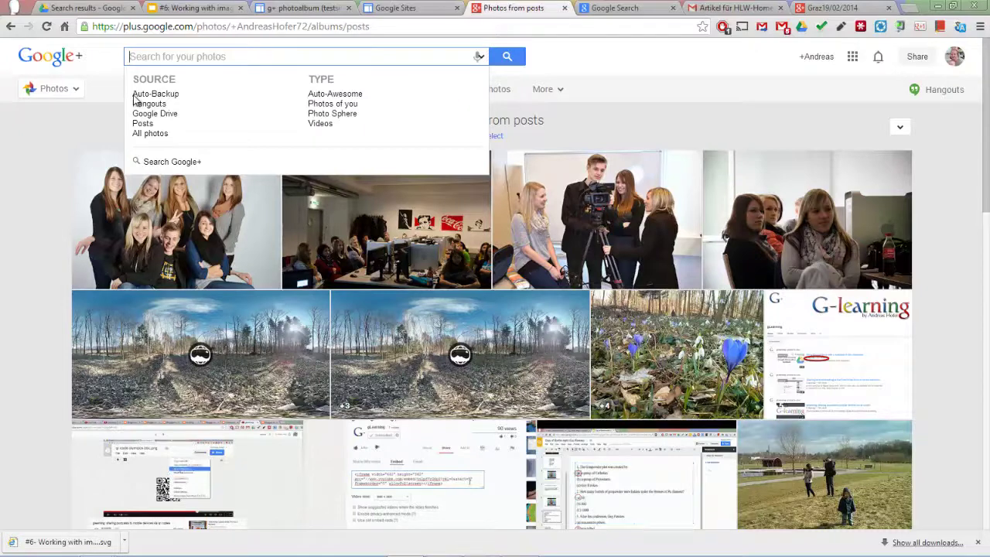
# Search the Google+ photos for "vineyard" and look through the results.
pyautogui.write('vin')
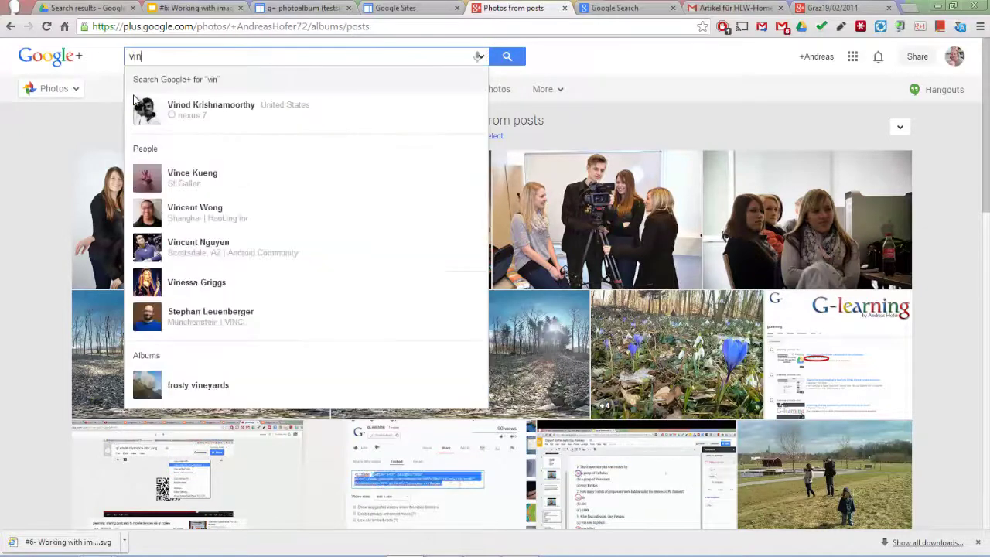
pyautogui.write('eyard')
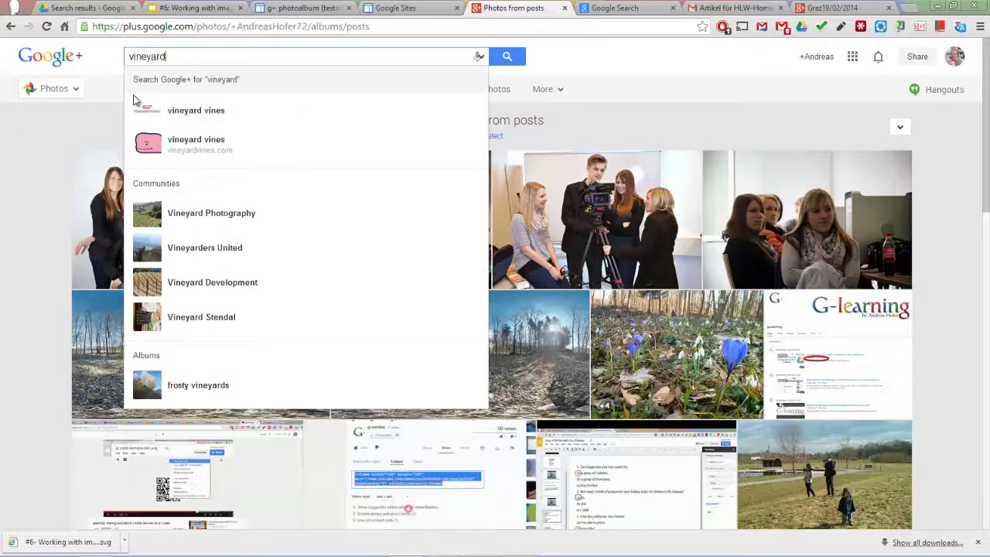
pyautogui.press('Return')
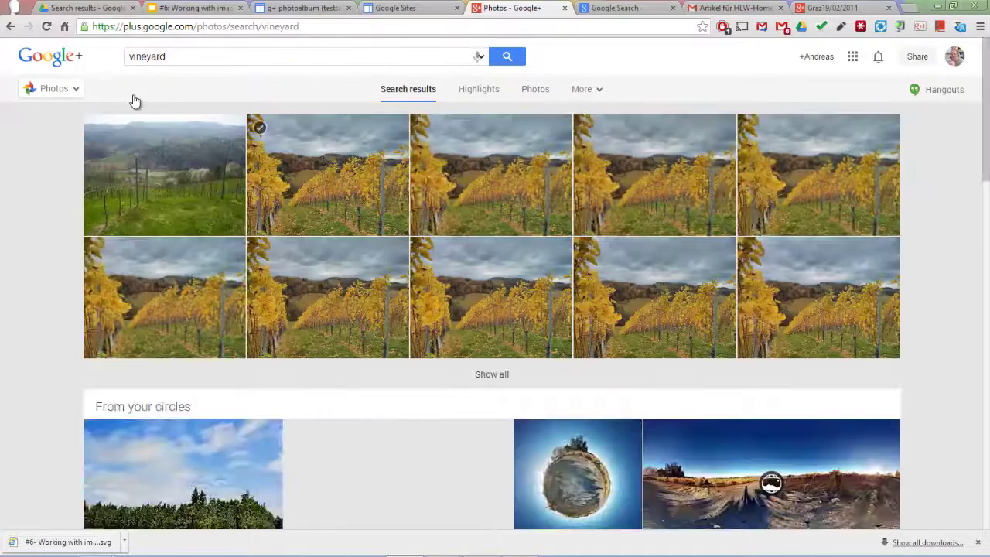
pyautogui.scroll(-3, 133, 99)
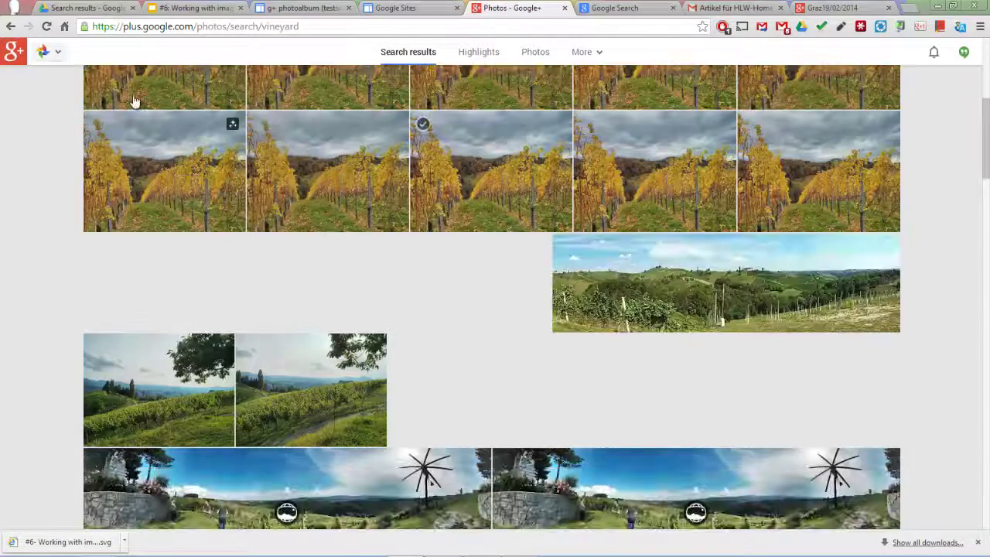
# Look through the remaining "vineyard" photo results and filter the Google+ photos by the Auto-Awesome type.
pyautogui.scroll(-5, 133, 99)
pyautogui.scroll(-3, 133, 99)
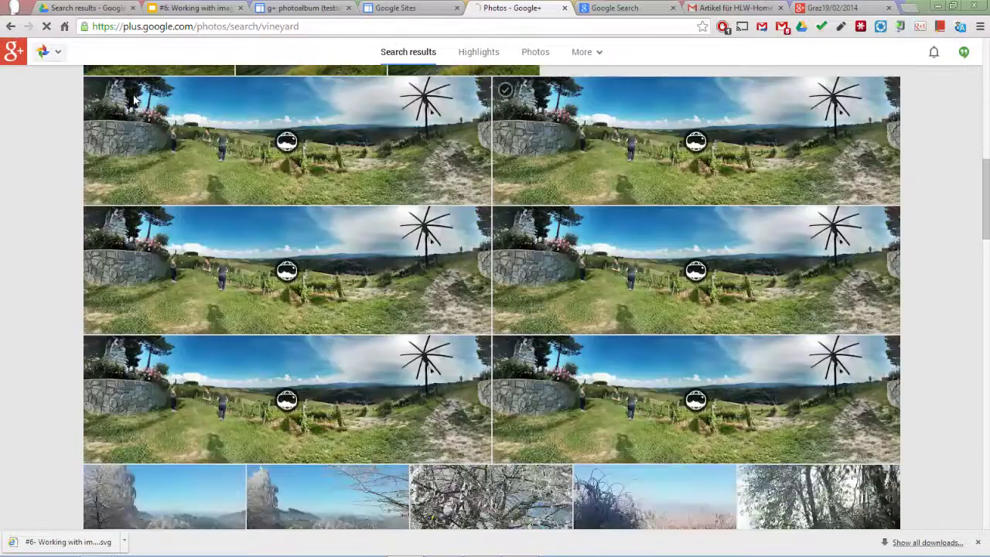
pyautogui.scroll(-2, 134, 99)
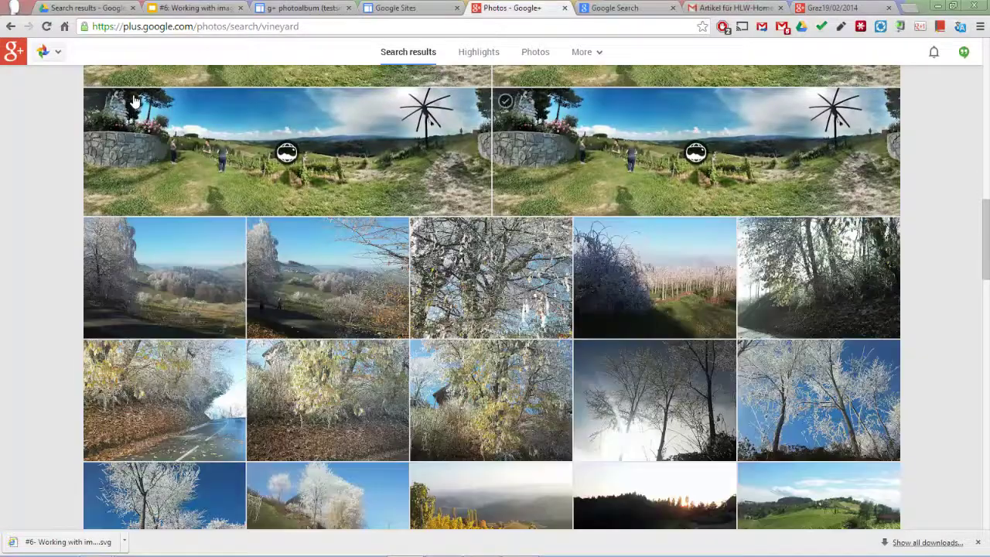
pyautogui.scroll(-2, 135, 101)
pyautogui.press('Home')
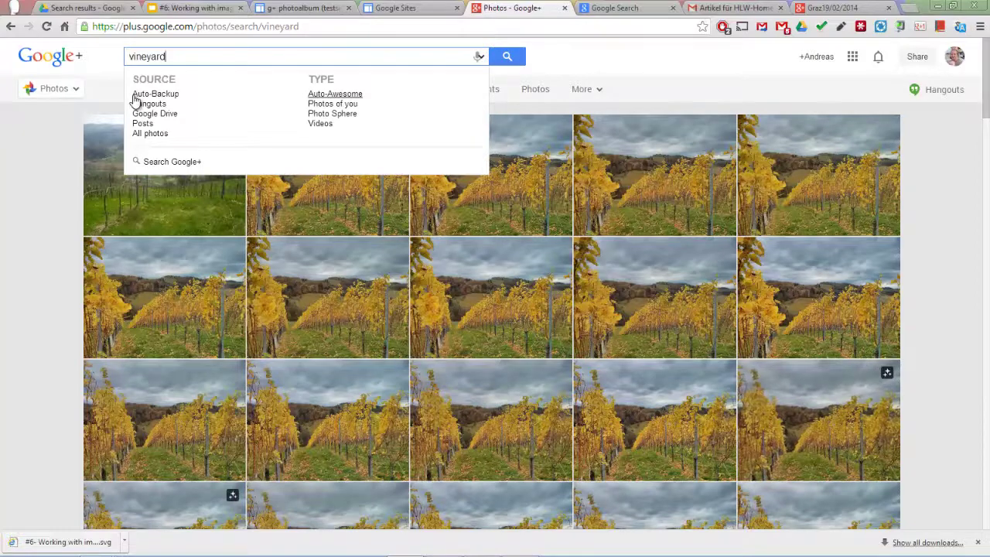
pyautogui.press('Return')
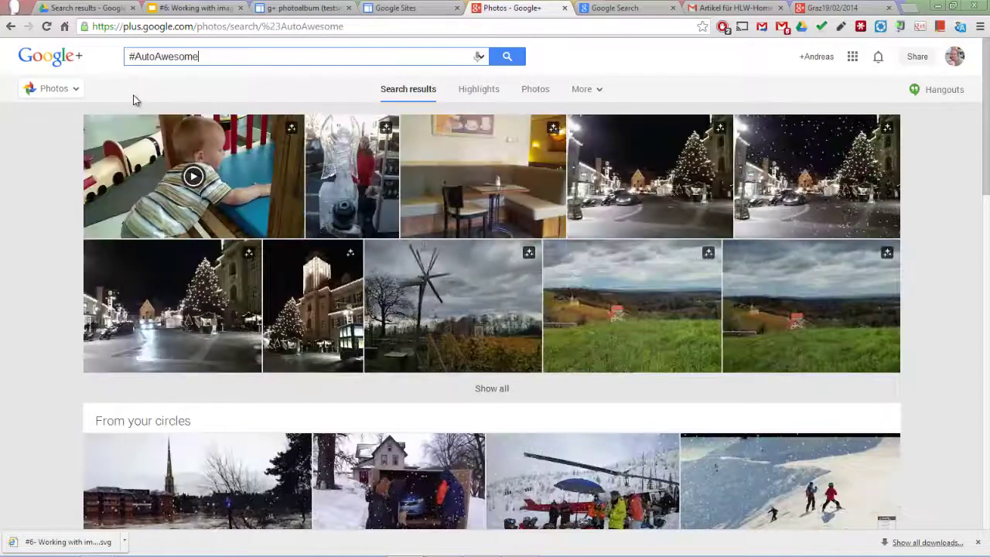
# Filter the Google+ photos by the Photo Sphere type and view the panorama of the Graz main square at night.
pyautogui.press('Down')
pyautogui.press('Up')
pyautogui.press('Up')
pyautogui.press('Up')
pyautogui.press('Return')
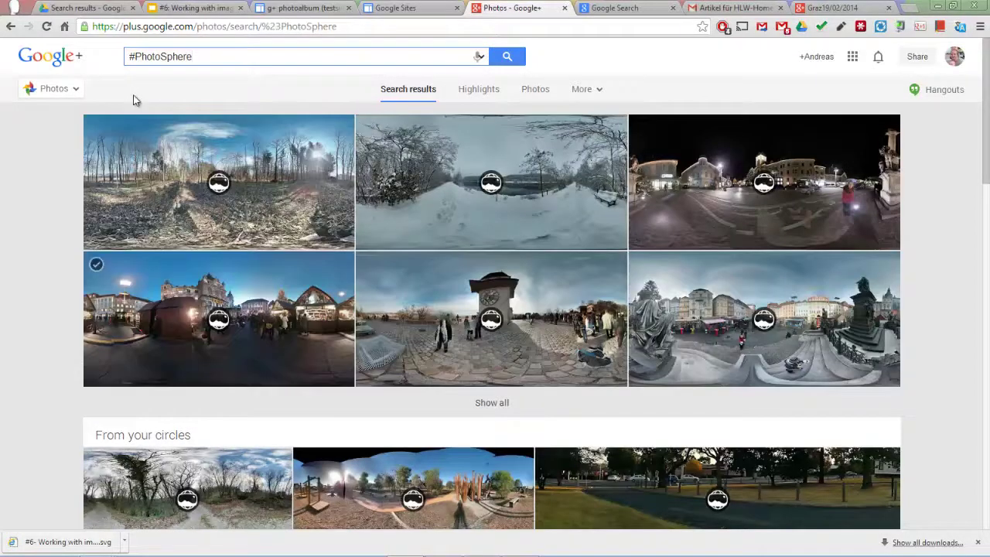
pyautogui.click(215, 319)
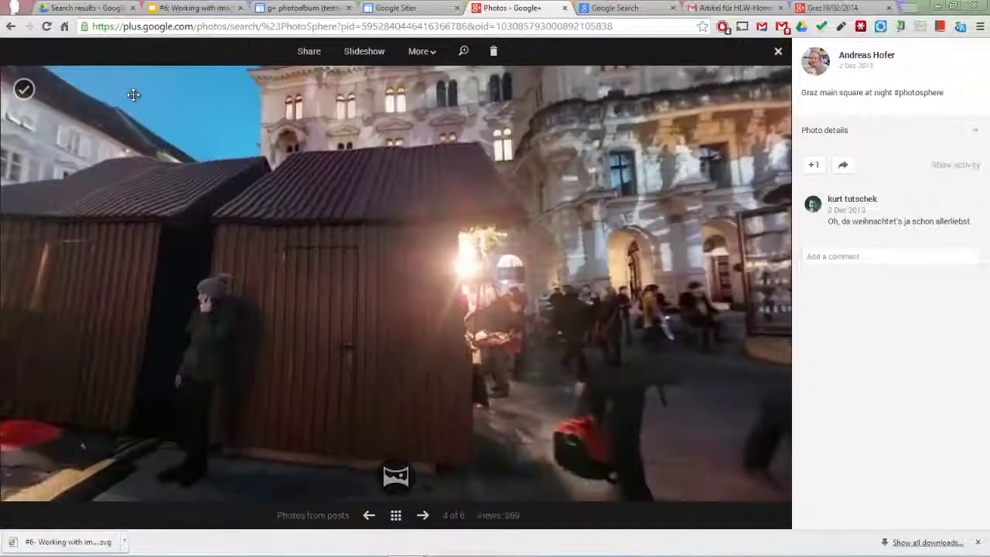
pyautogui.press('Escape')
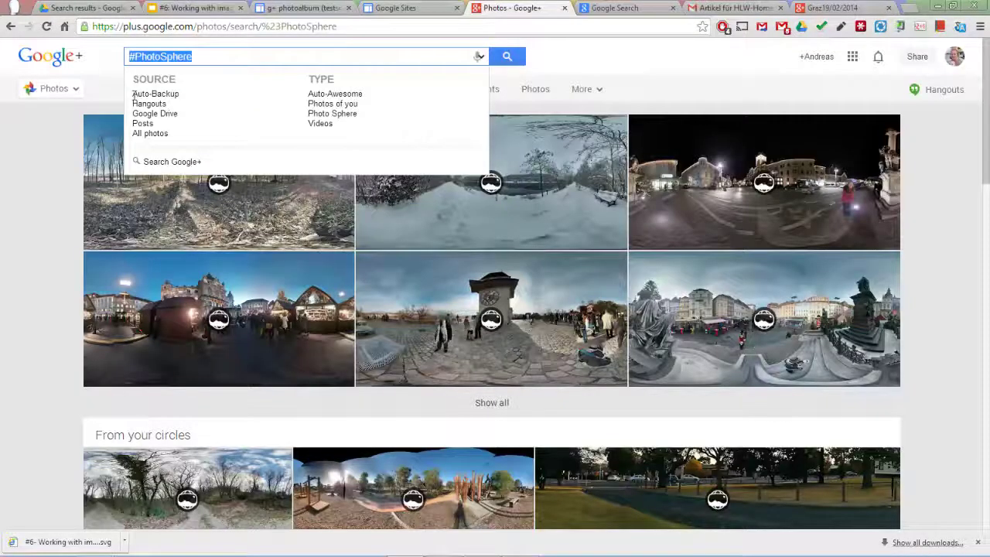
# Search the Google+ photos for "dublin" and run a Google image search on the street statue photo to identify it.
pyautogui.write('dublin')
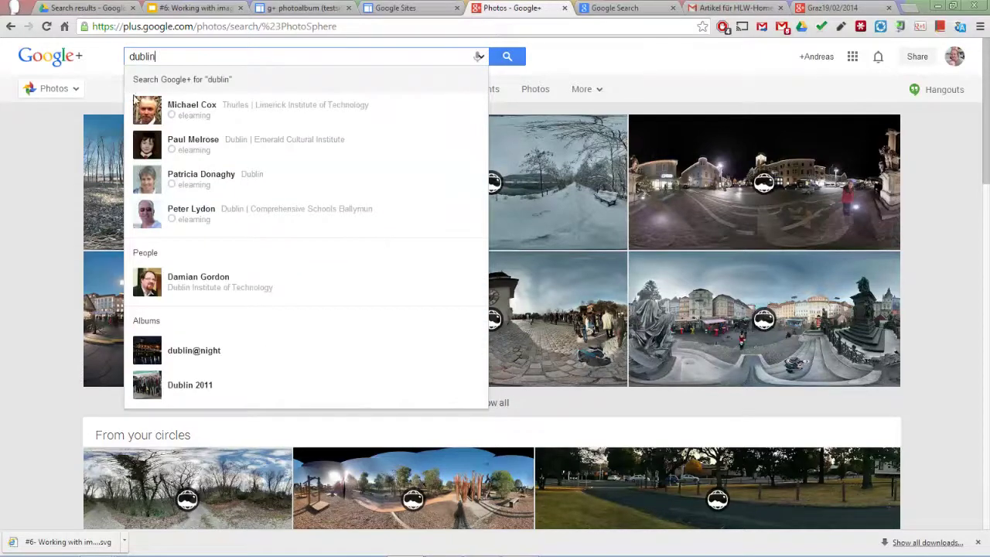
pyautogui.press('Return')
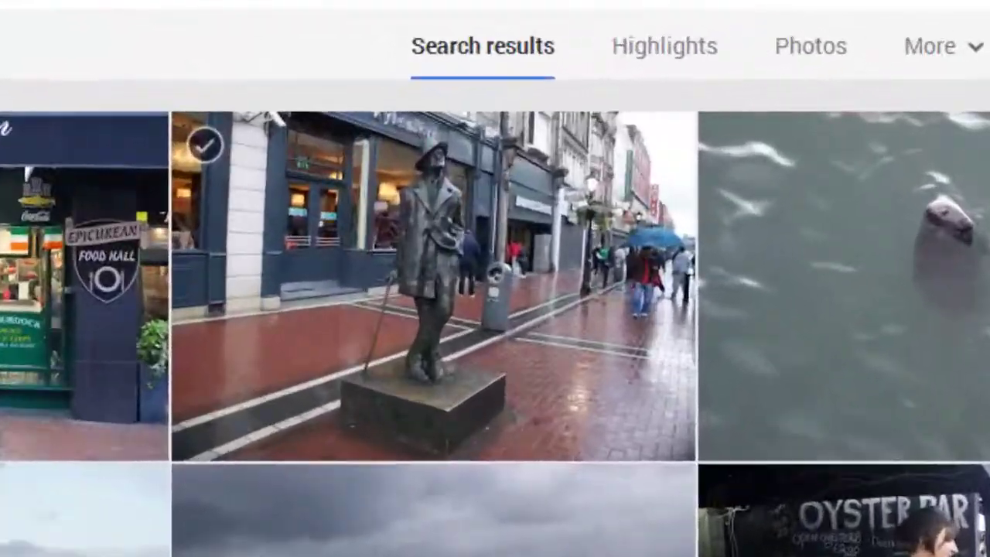
pyautogui.rightClick(437, 173)
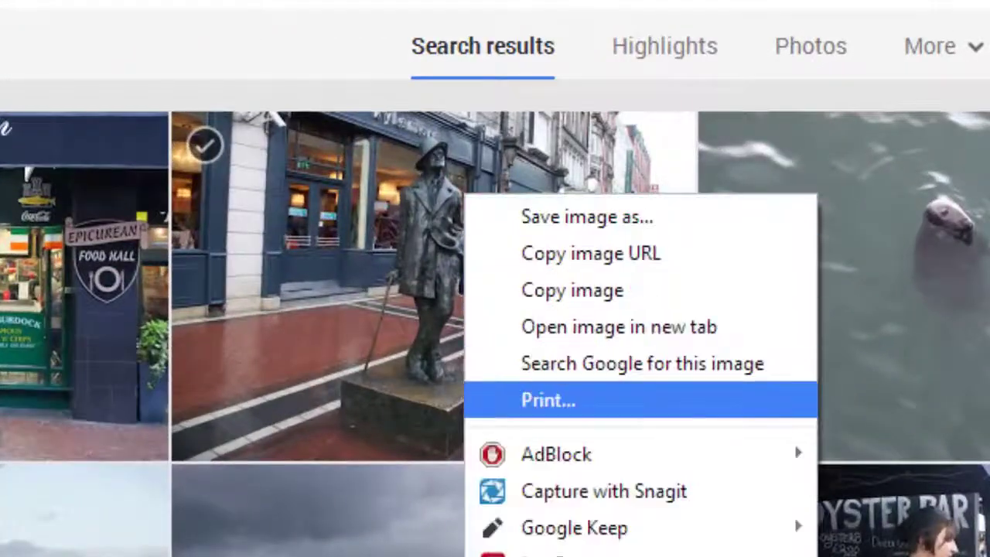
pyautogui.moveTo(650, 556)
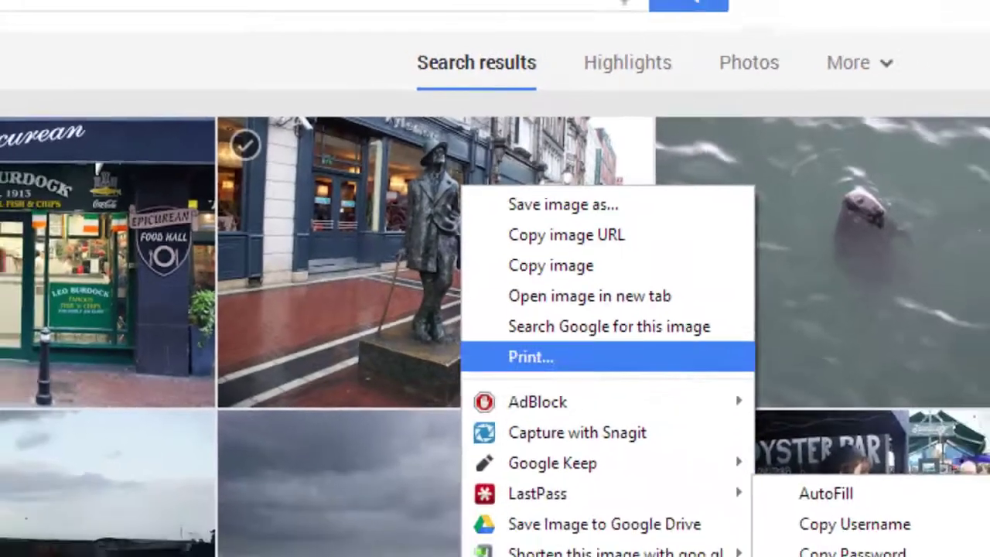
pyautogui.click(588, 326)
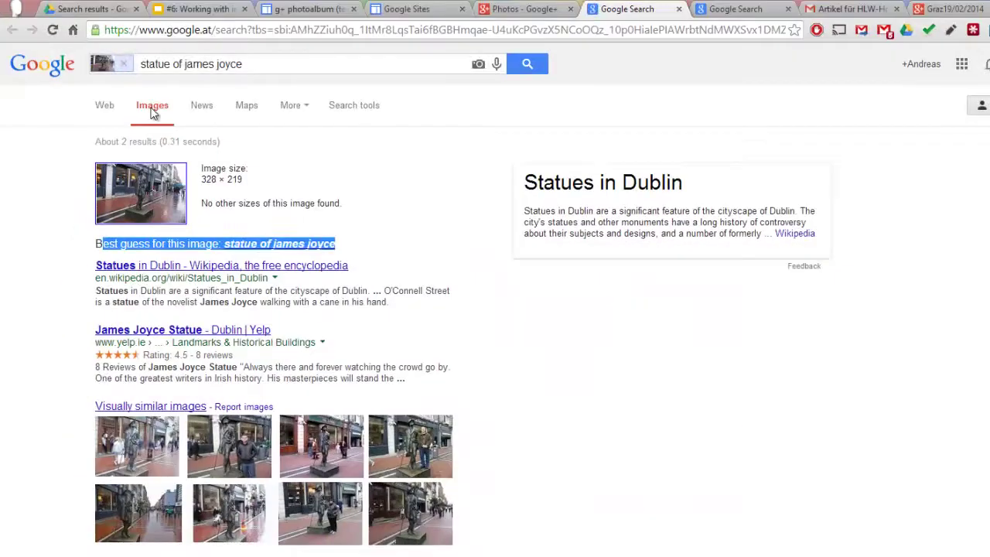
pyautogui.moveTo(538, 183)
pyautogui.mouseDown()
pyautogui.moveTo(603, 212)
pyautogui.moveTo(746, 234)
pyautogui.mouseUp()
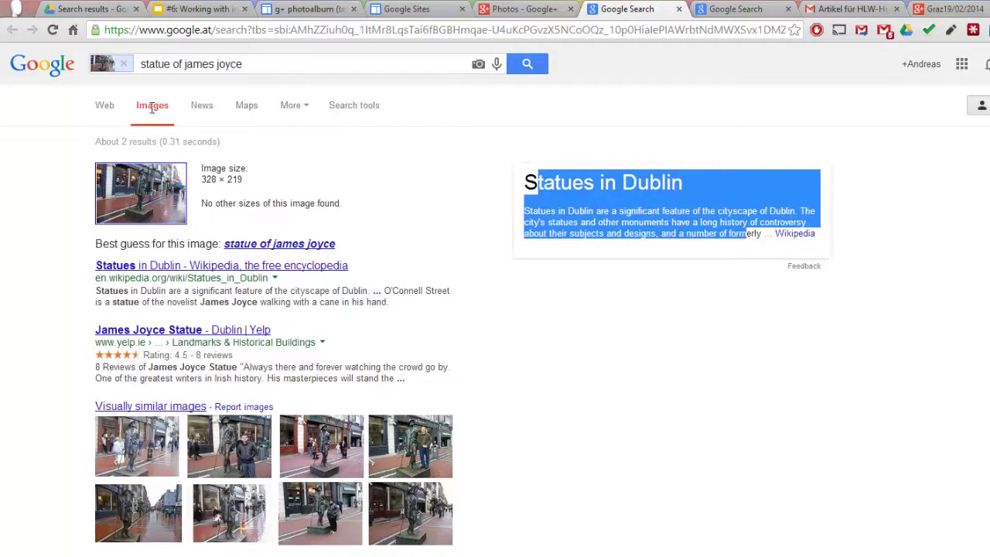
# Return to the Dublin photo results and run a Google image search on the stone church at the road junction to identify it.
pyautogui.click(526, 10)
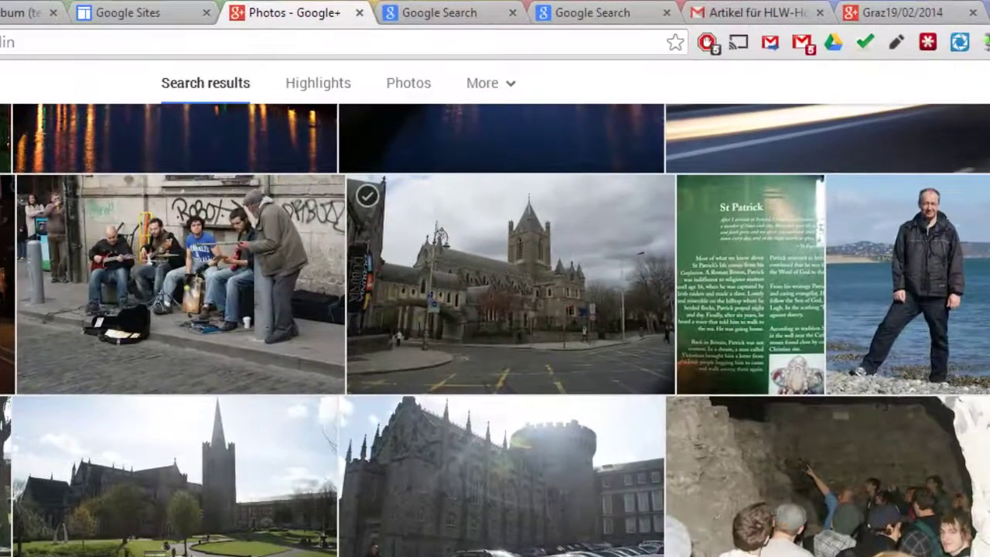
pyautogui.rightClick(487, 254)
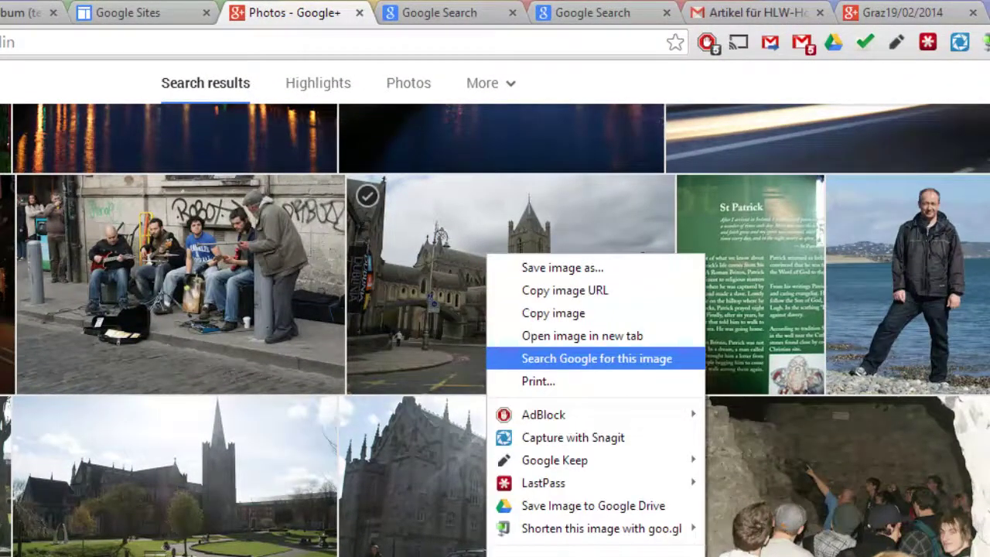
pyautogui.click(596, 358)
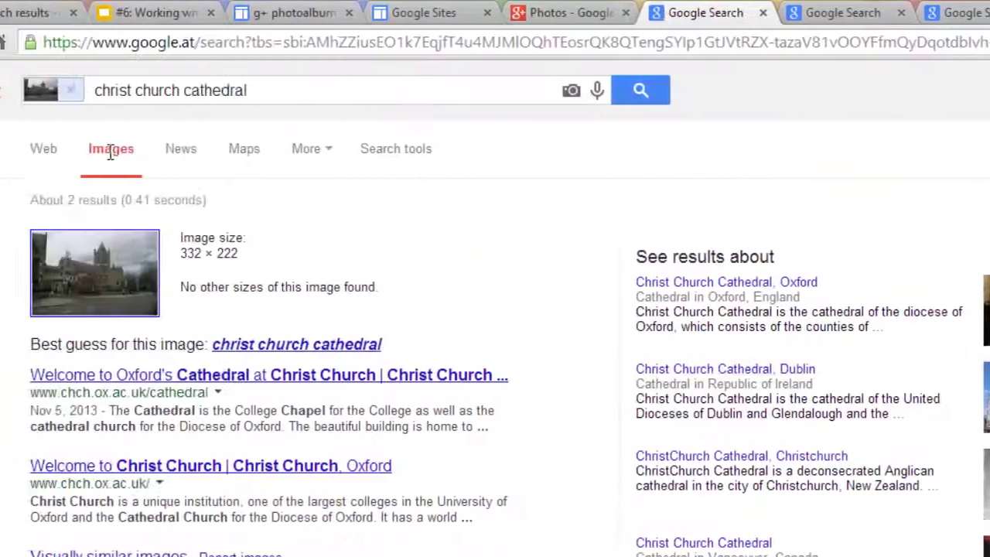
pyautogui.moveTo(278, 344); pyautogui.dragTo(485, 345)
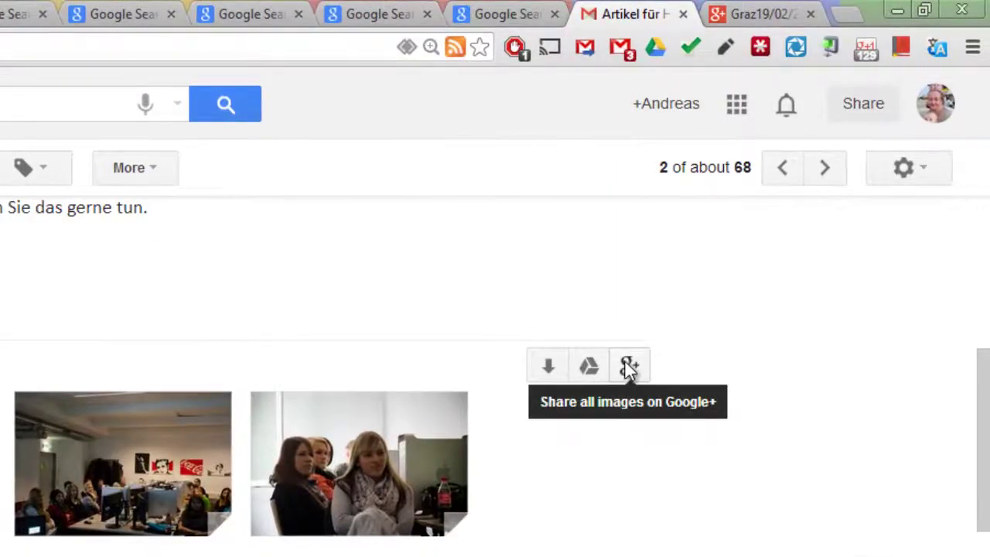
# Share all images attached to the Gmail message on Google+.
pyautogui.click(628, 367)
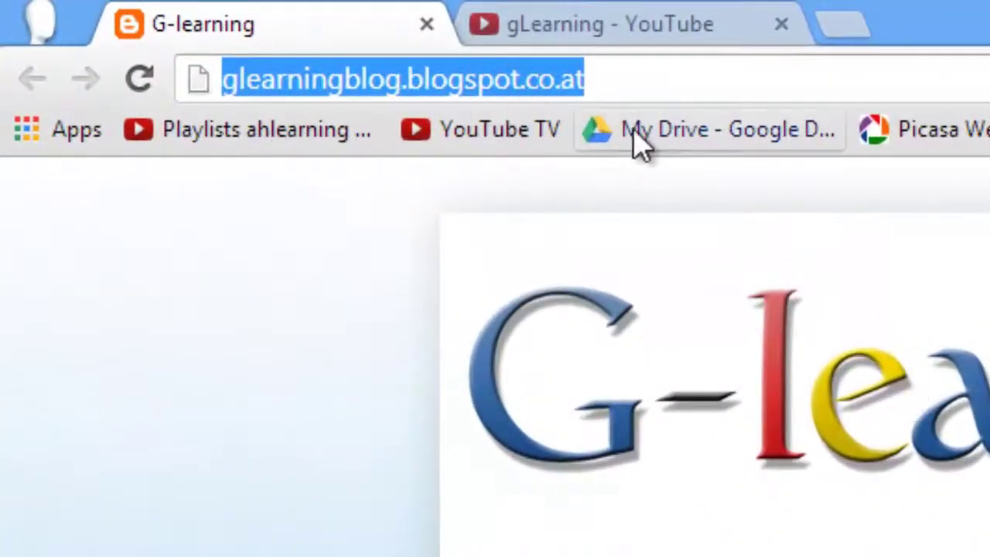
# Switch from the G-learning blog to the gLearning YouTube channel page.
pyautogui.click(634, 29)
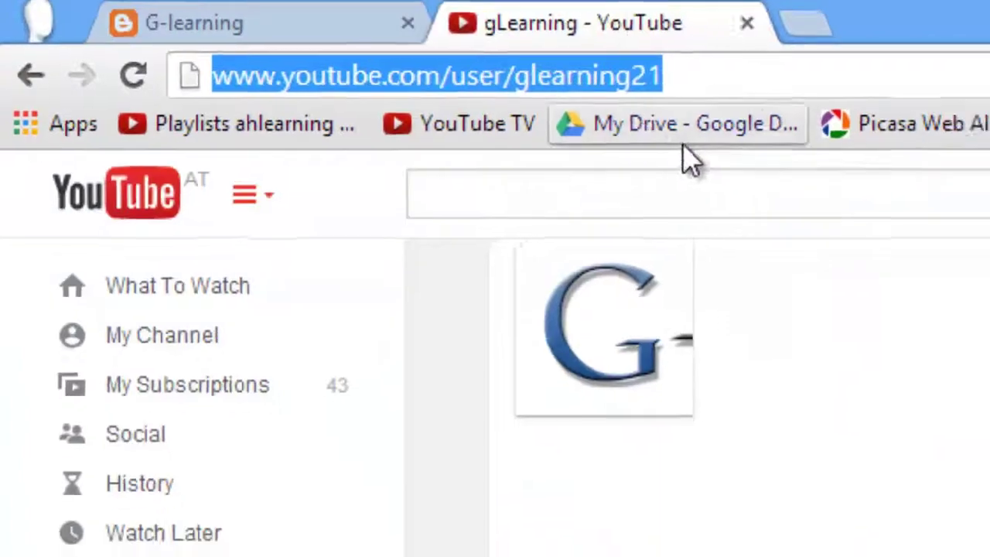